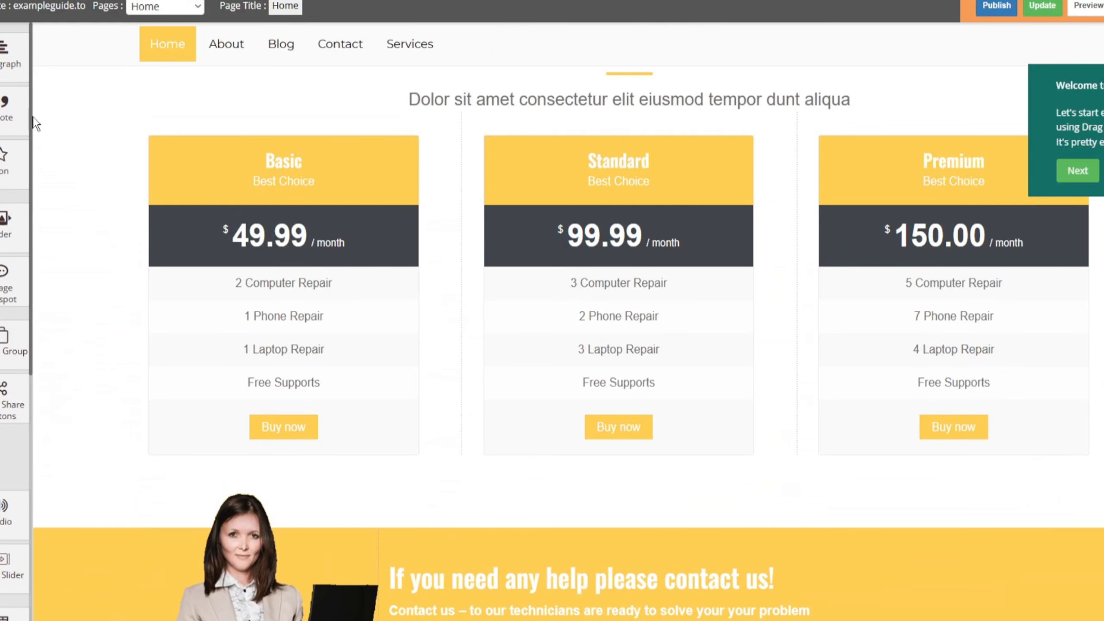
Step: Replace the "Reasonable Pricing" heading above the price tables with "Qyicj ASd"
scroll(32, 121, up, 6)
triple_click(610, 335)
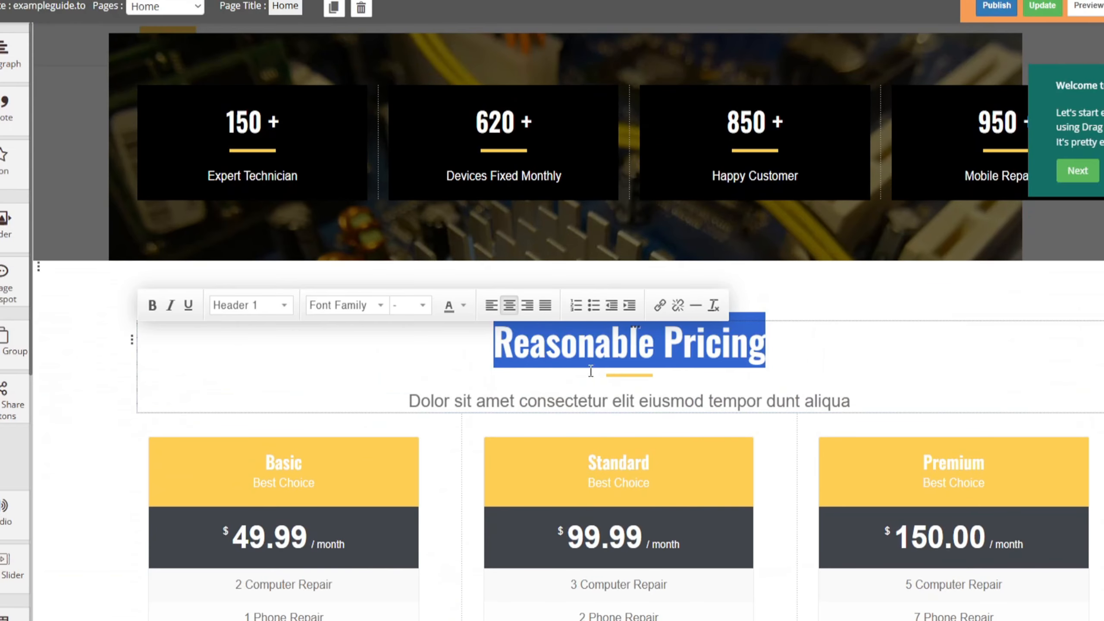
text(Qyicj ASd)
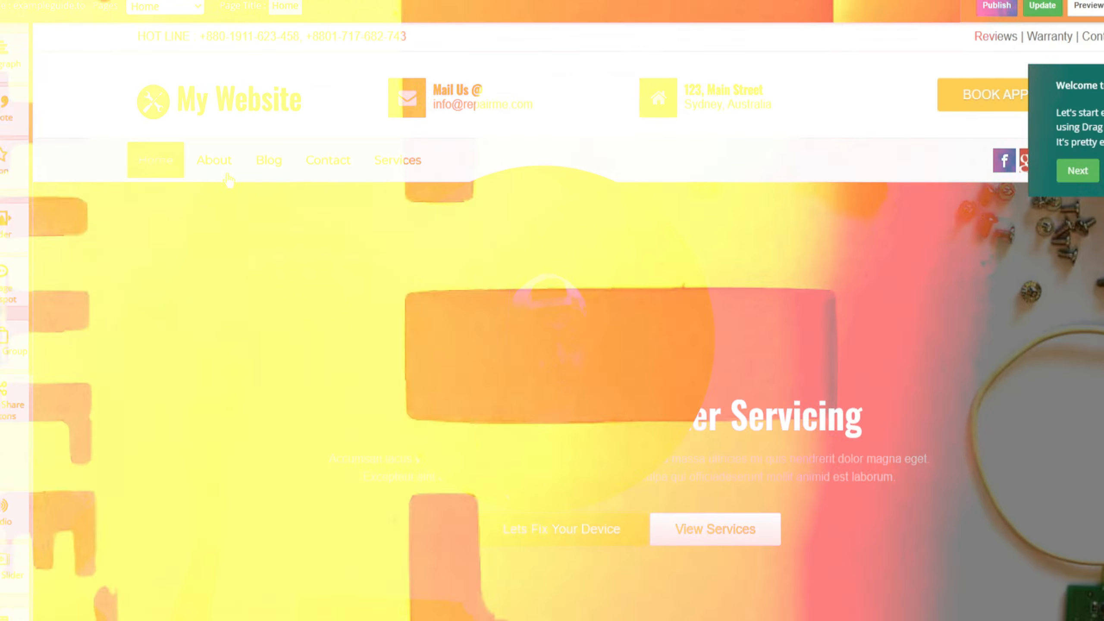
Step: Look through the computer repair template's home page, from the header and services down to the pricing and testimonial sections
scroll(275, 224, down, 15)
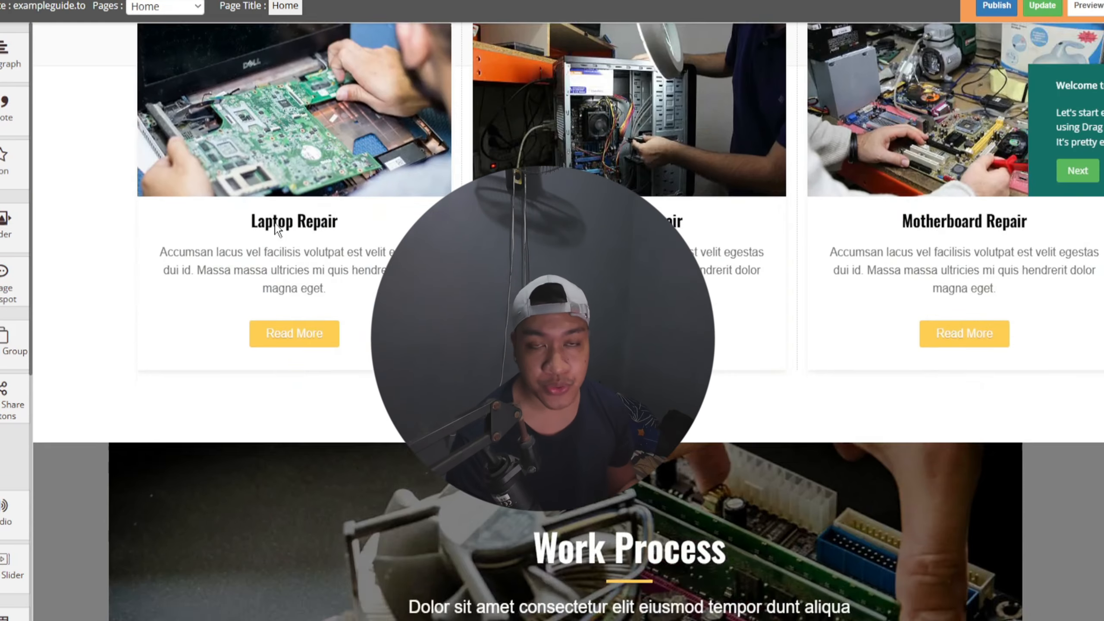
scroll(274, 222, down, 20)
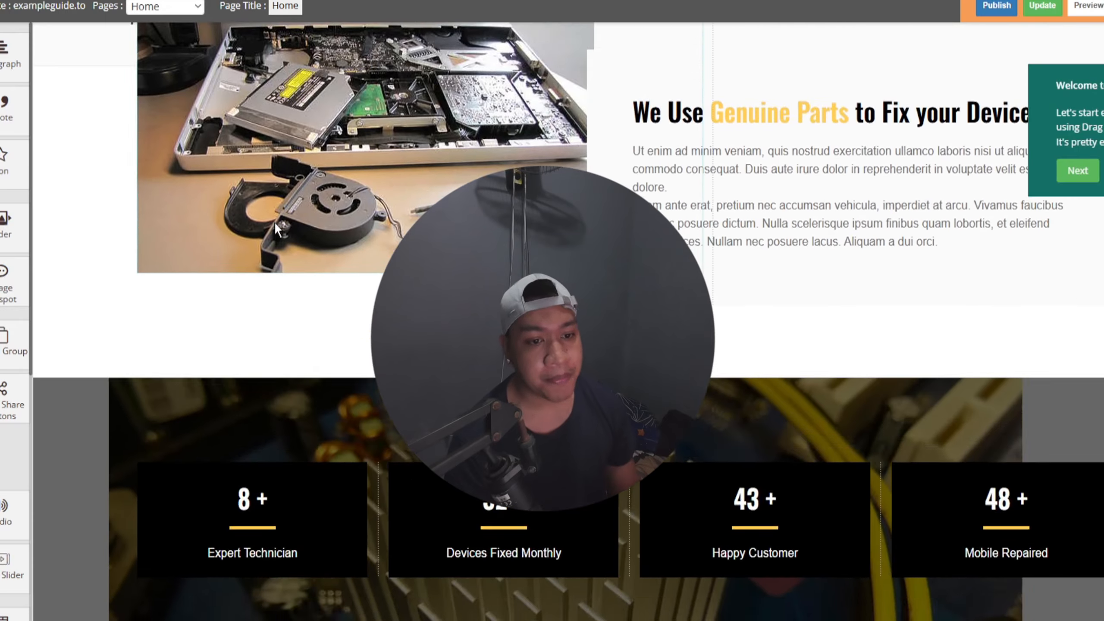
scroll(274, 223, down, 5)
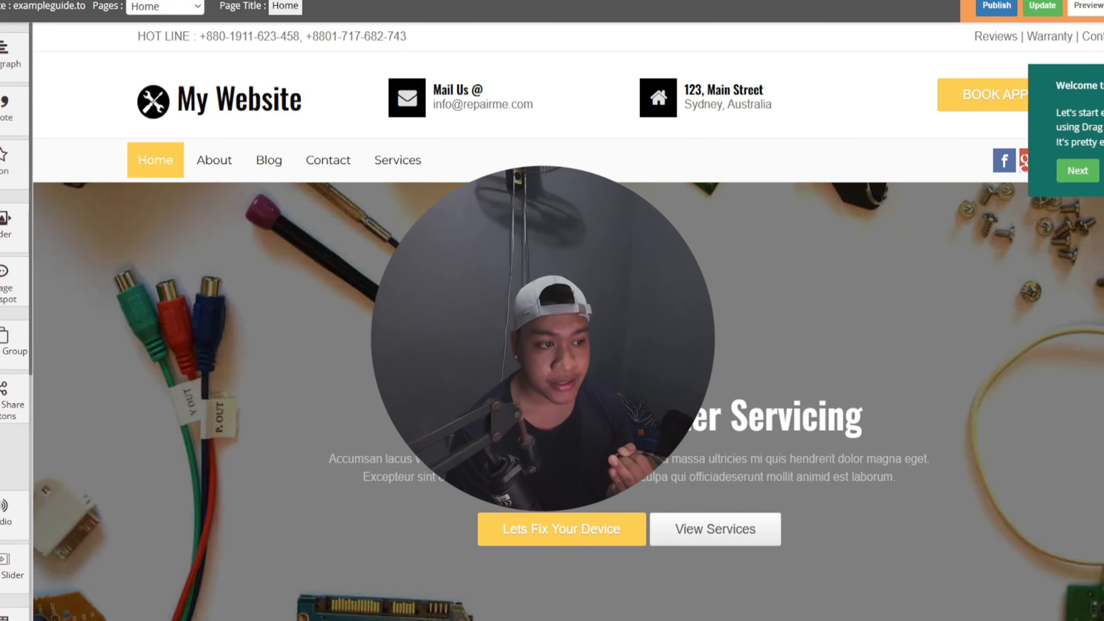
scroll(568, 321, down, 2)
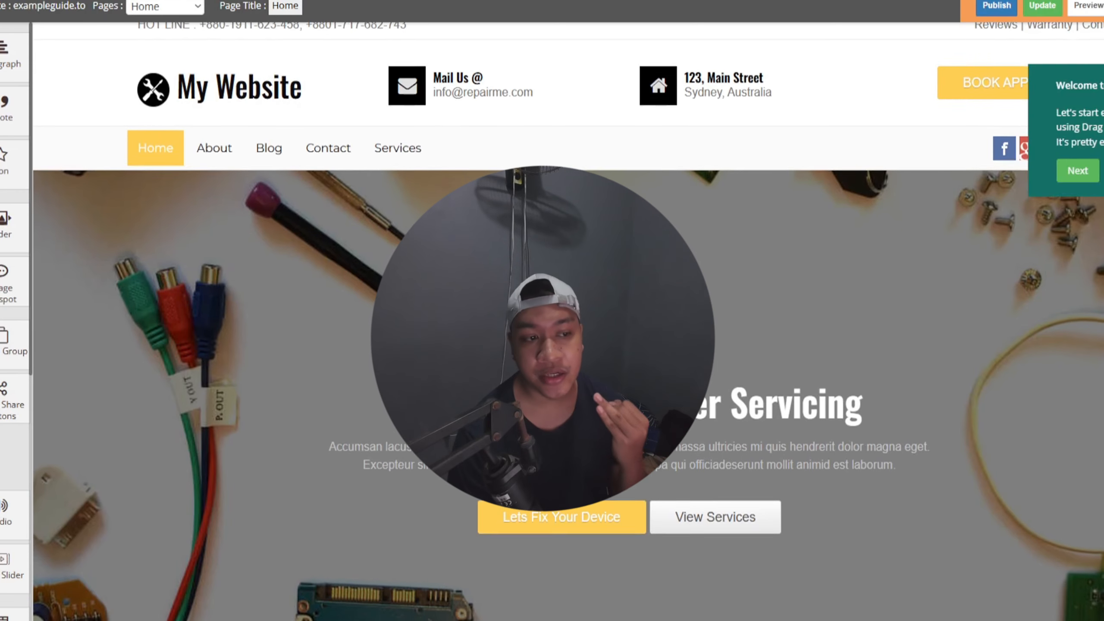
scroll(568, 321, down, 5)
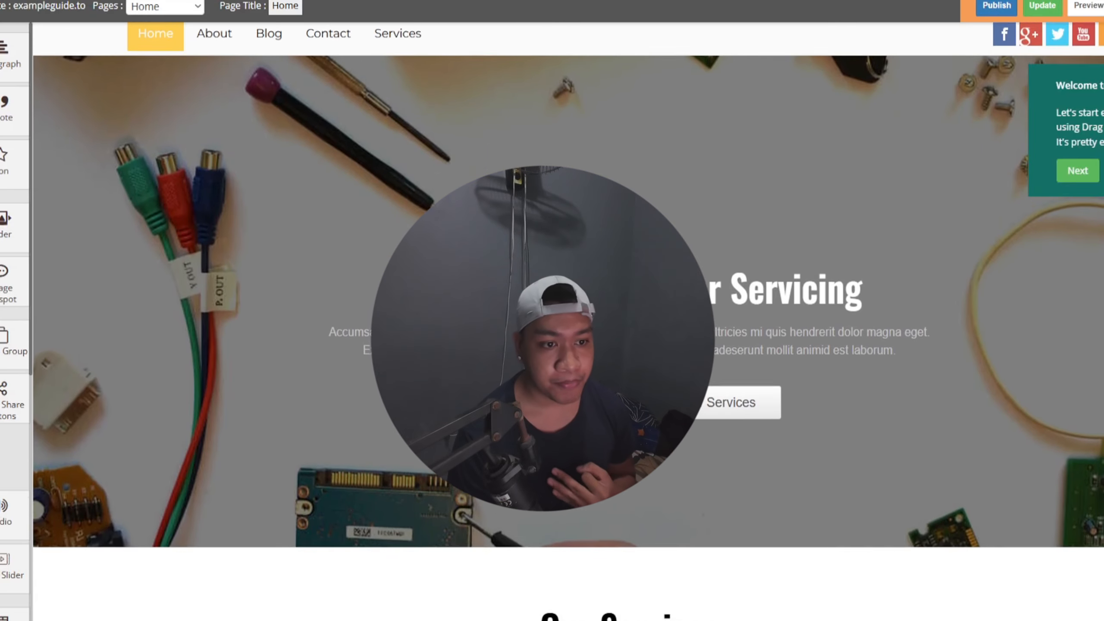
scroll(568, 321, down, 4)
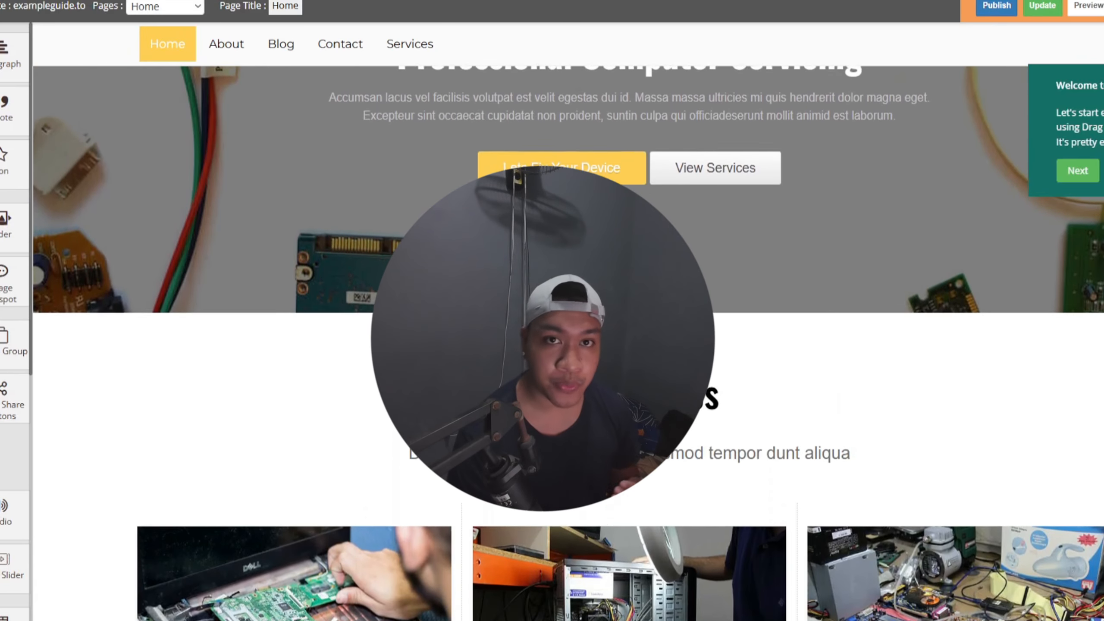
scroll(568, 320, down, 4)
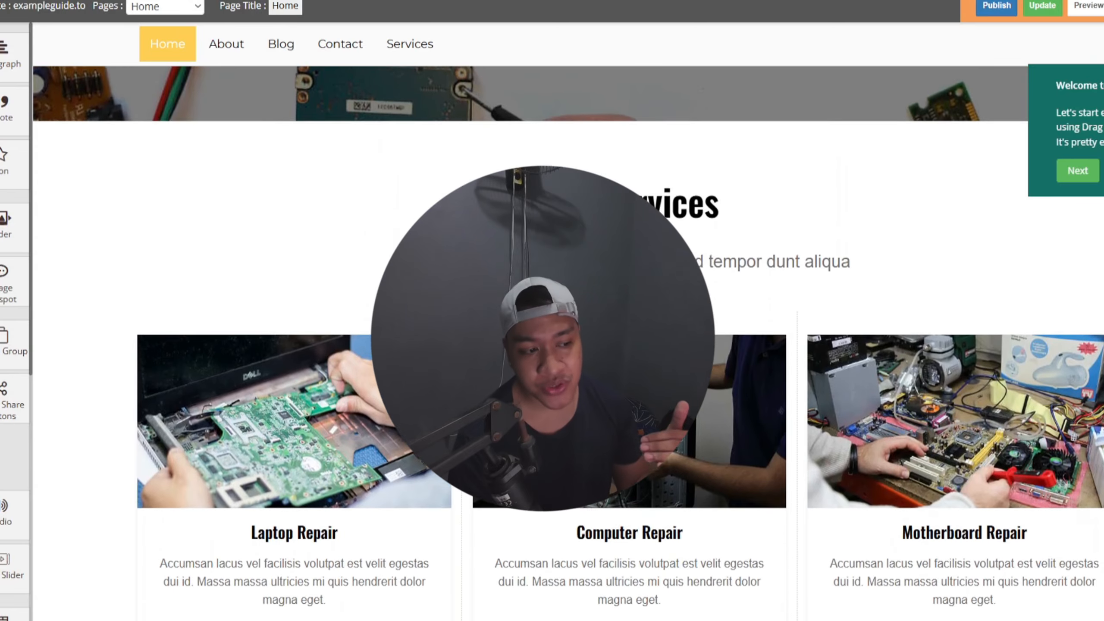
scroll(331, 479, down, 2)
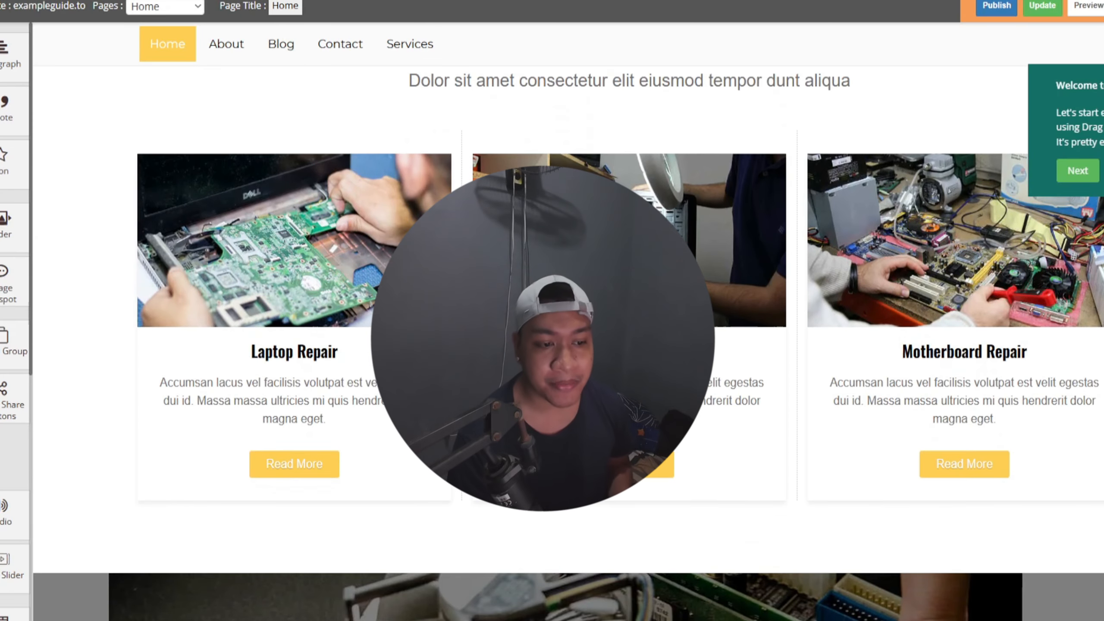
Step: Open the Service Box settings of the Laptop Repair card and look back over the hero banner
click(328, 474)
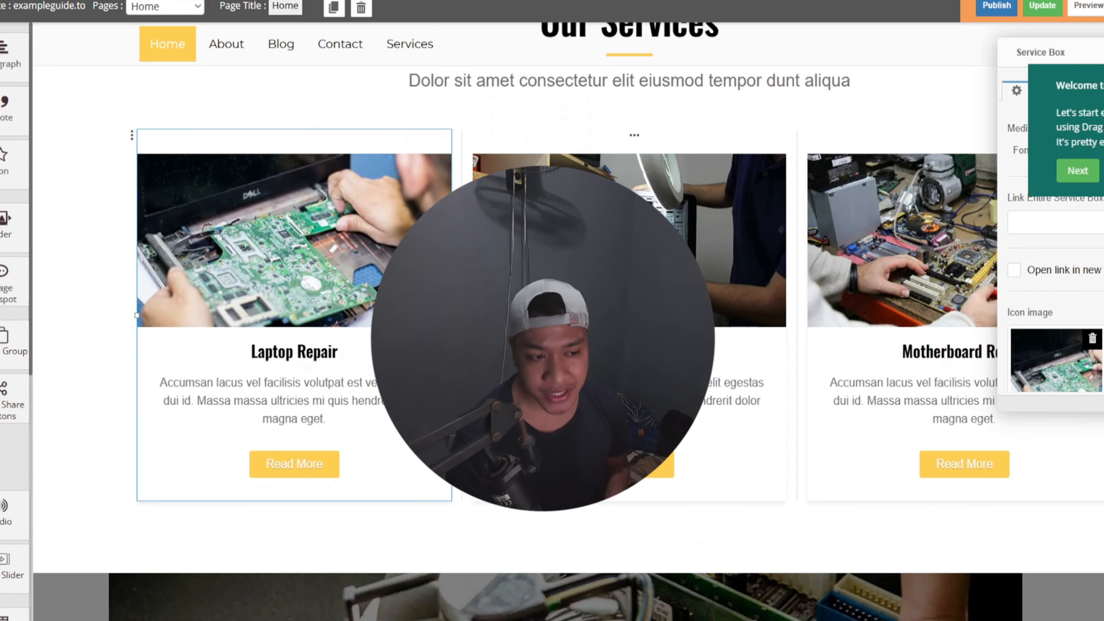
scroll(350, 261, up, 10)
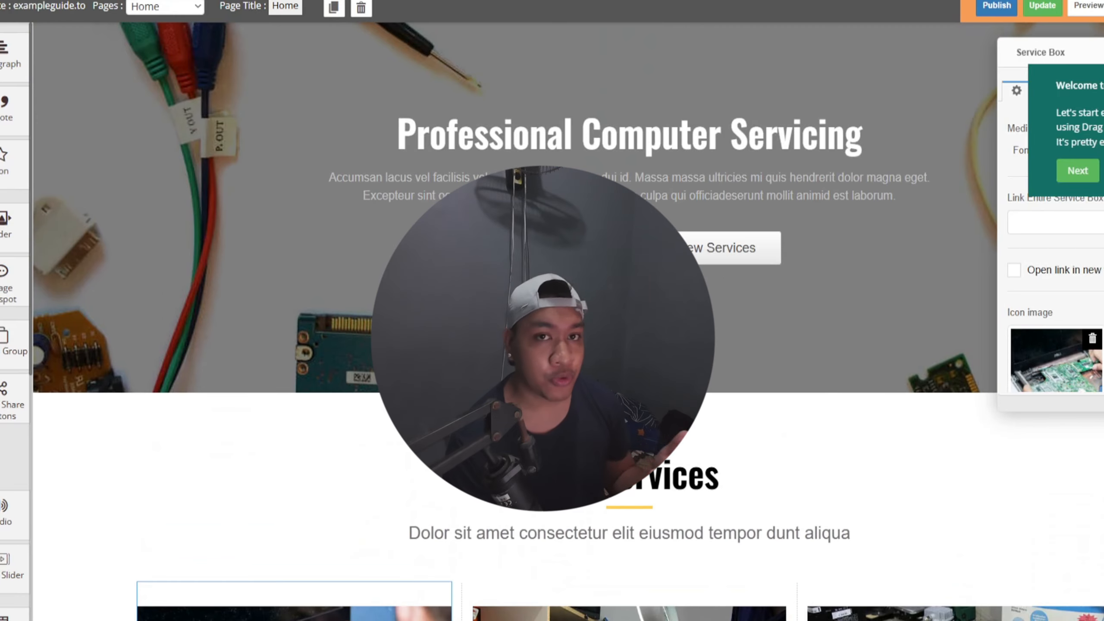
scroll(186, 324, up, 6)
click(186, 324)
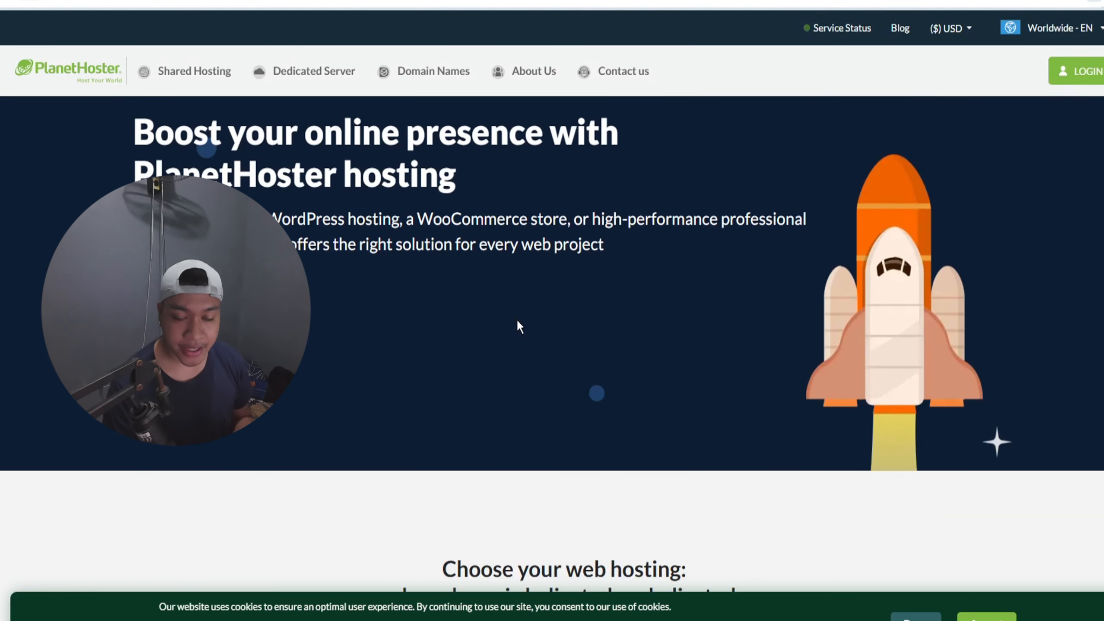
Step: Look over the shared, semi-dedicated and dedicated hosting offers on the PlanetHoster home page
scroll(515, 318, down, 5)
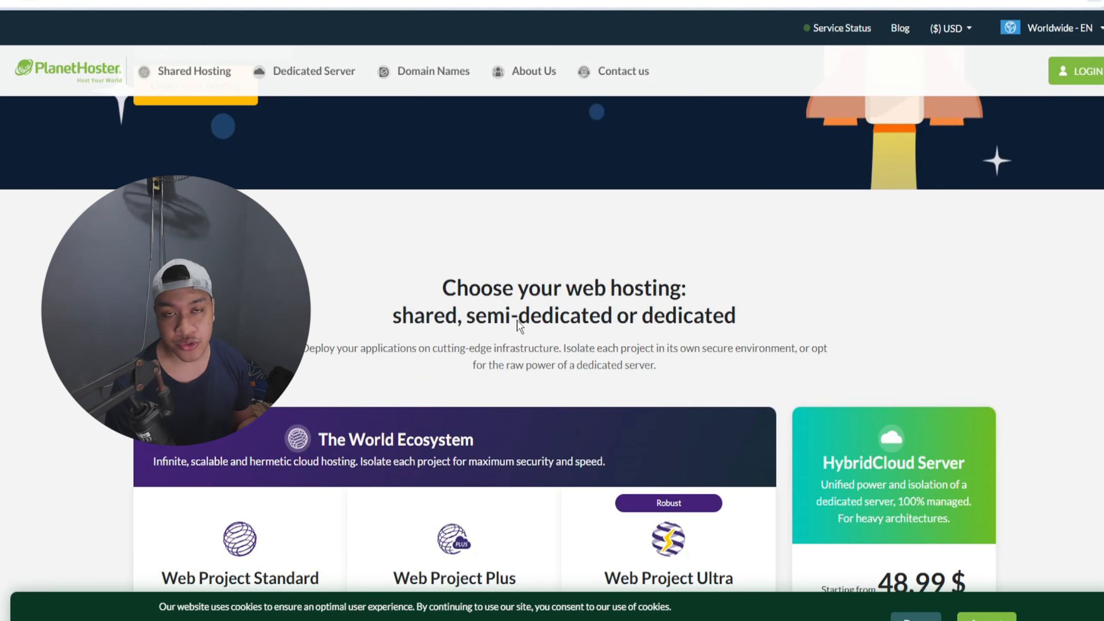
scroll(517, 321, down, 1)
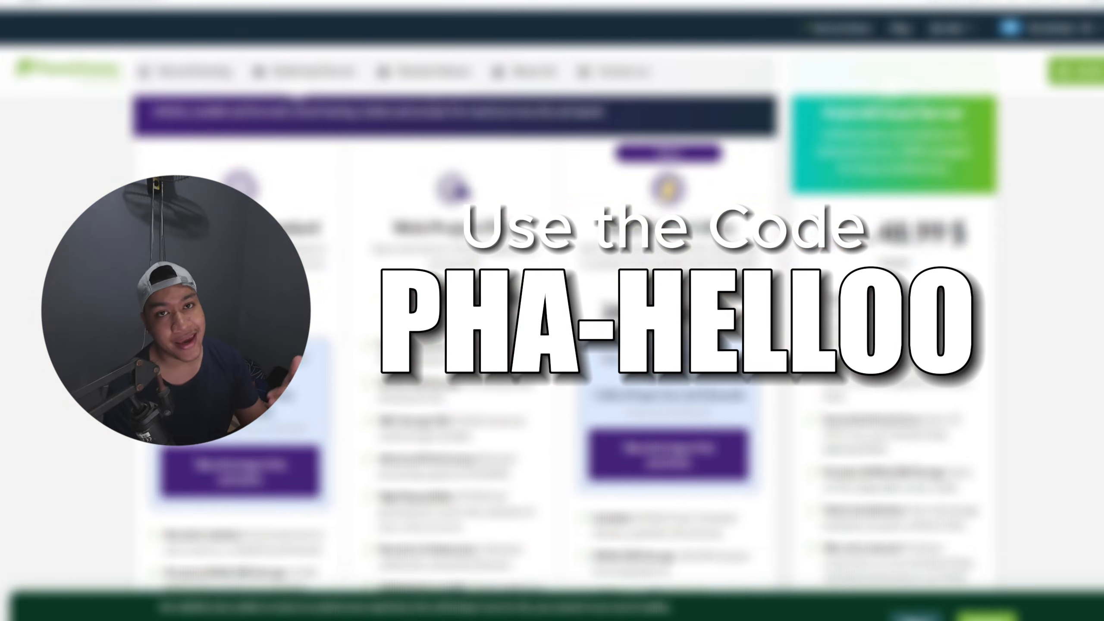
scroll(565, 305, up, 2)
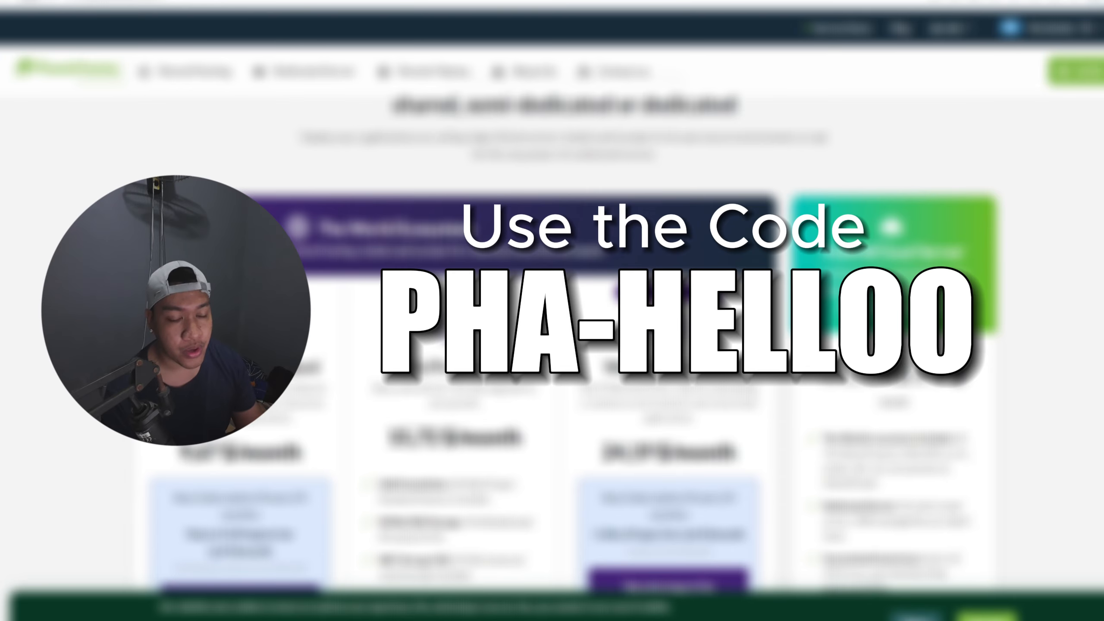
scroll(564, 304, down, 2)
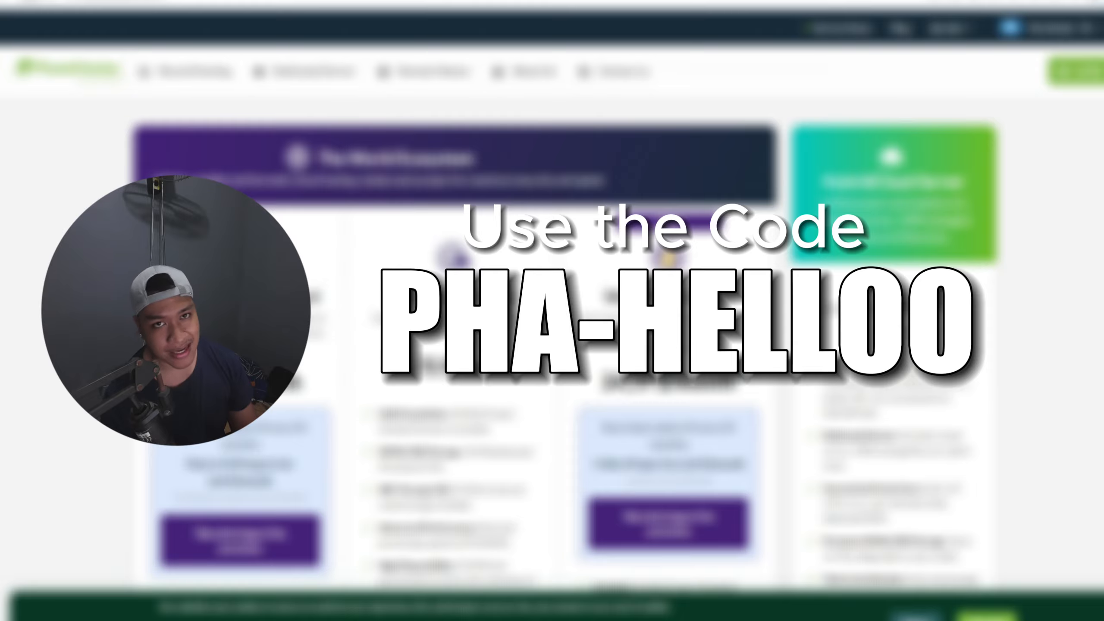
scroll(552, 348, up, 5)
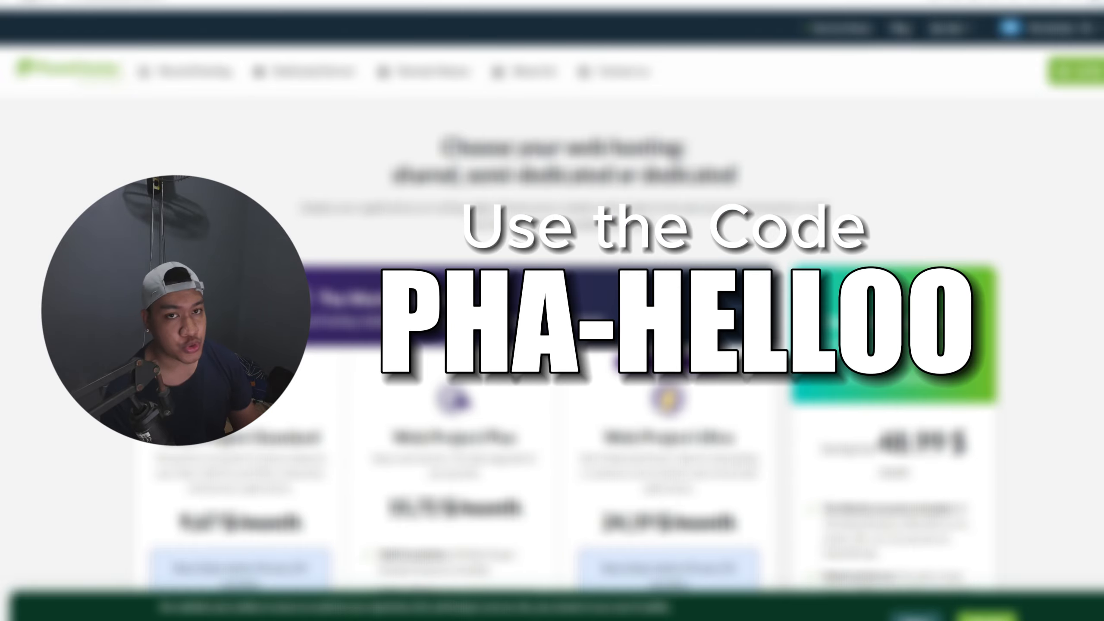
scroll(552, 348, up, 5)
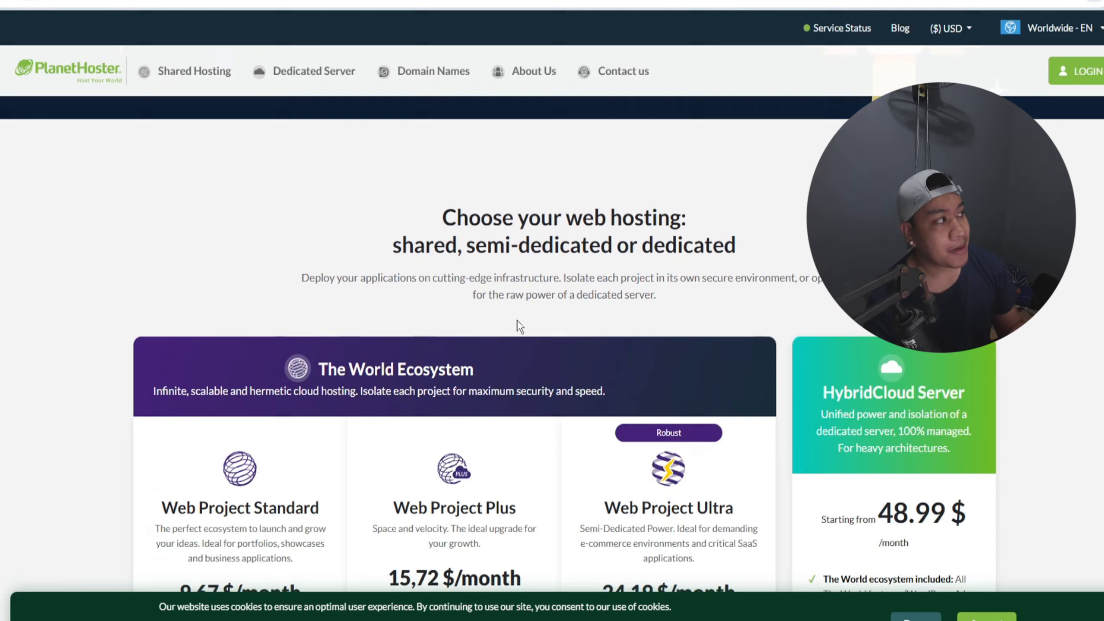
Step: Compare the prices and features of Web Project Standard, Plus, Ultra and HybridCloud Server, including the World and HybridCloud architecture descriptions
scroll(520, 326, down, 3)
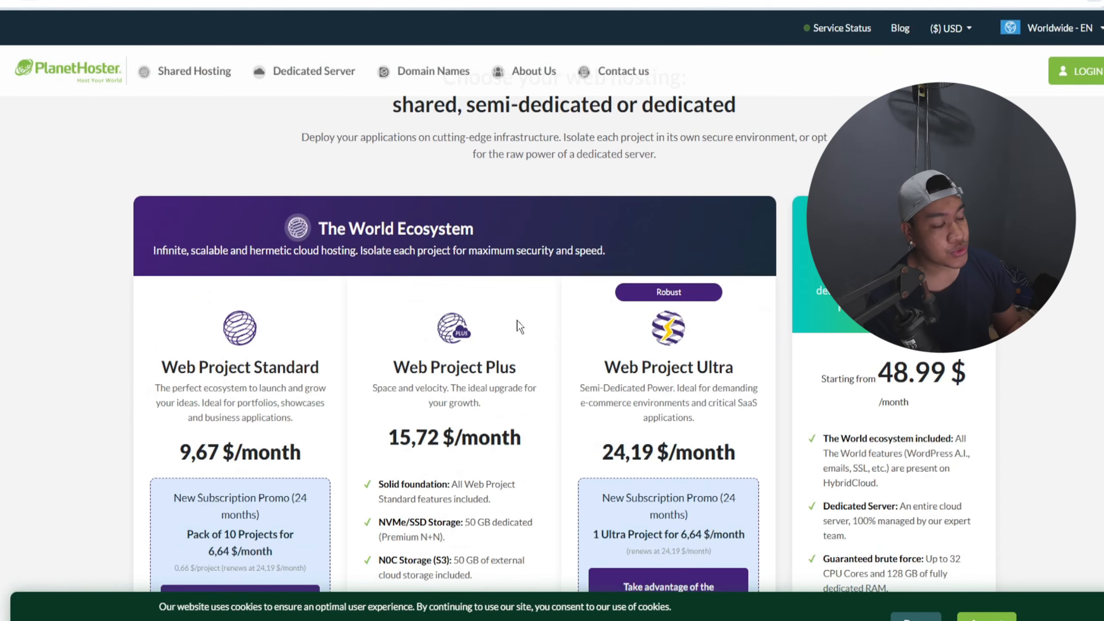
scroll(512, 329, down, 5)
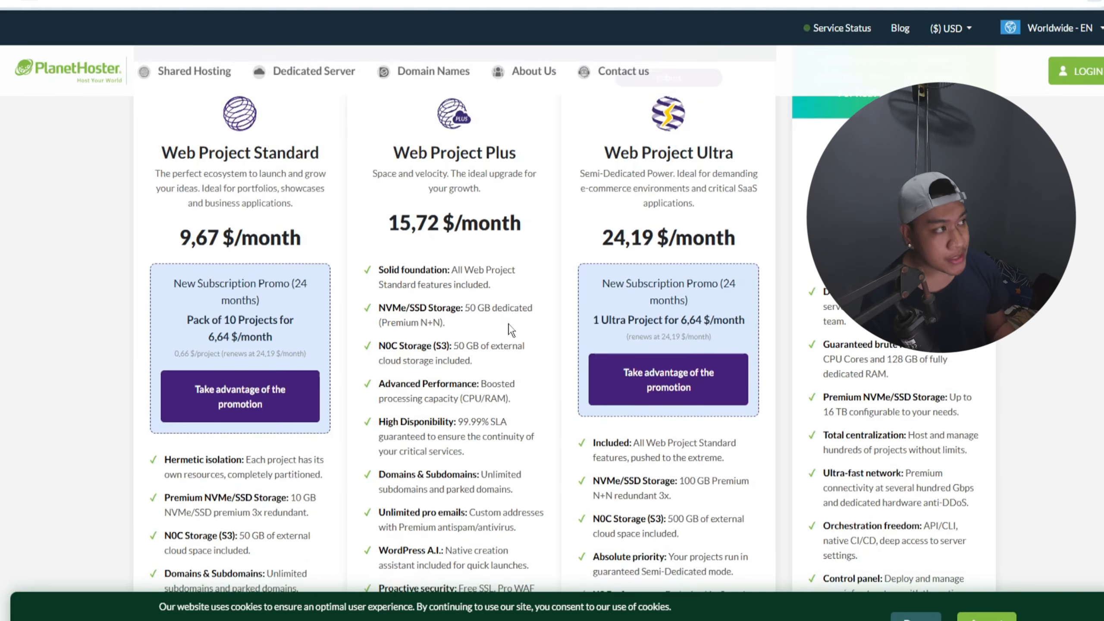
scroll(511, 328, down, 2)
scroll(511, 329, down, 2)
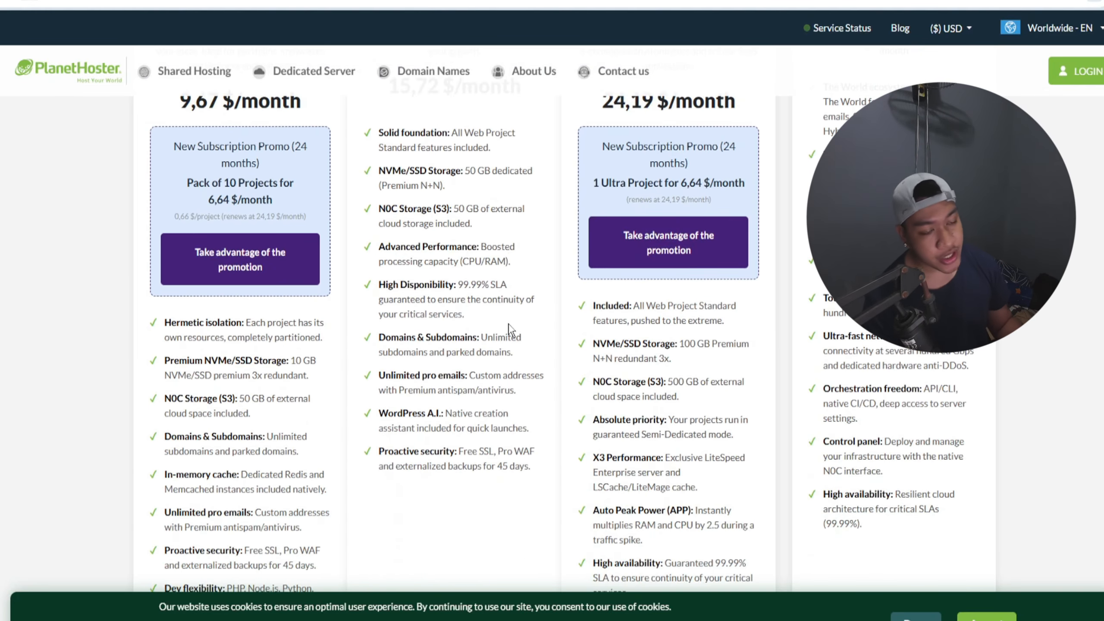
scroll(511, 329, down, 3)
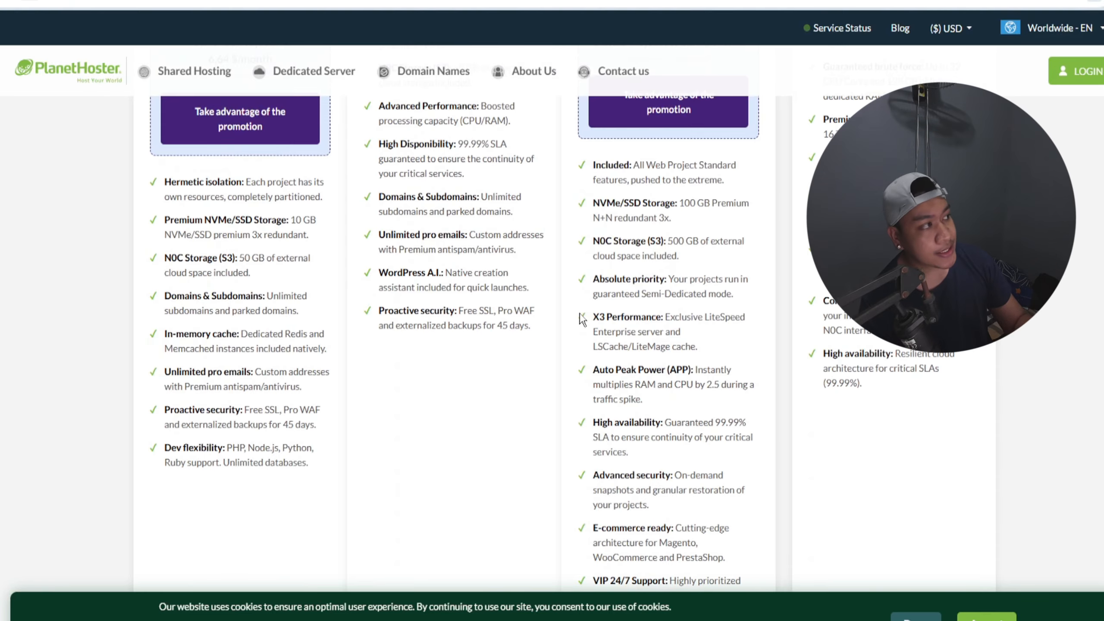
scroll(582, 320, down, 4)
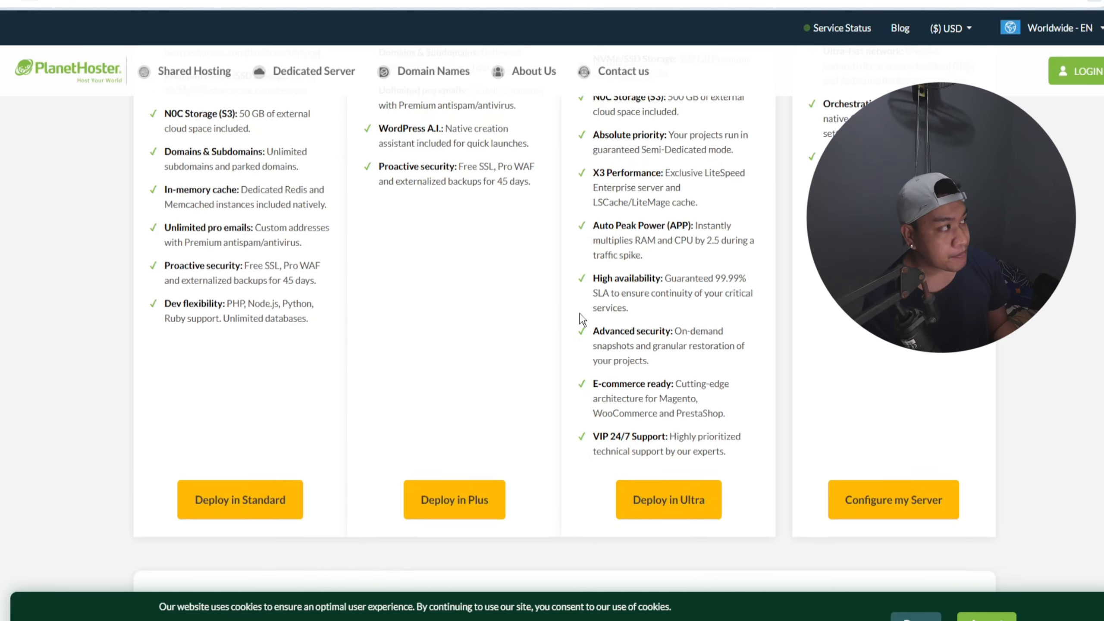
scroll(583, 319, down, 5)
scroll(582, 319, down, 2)
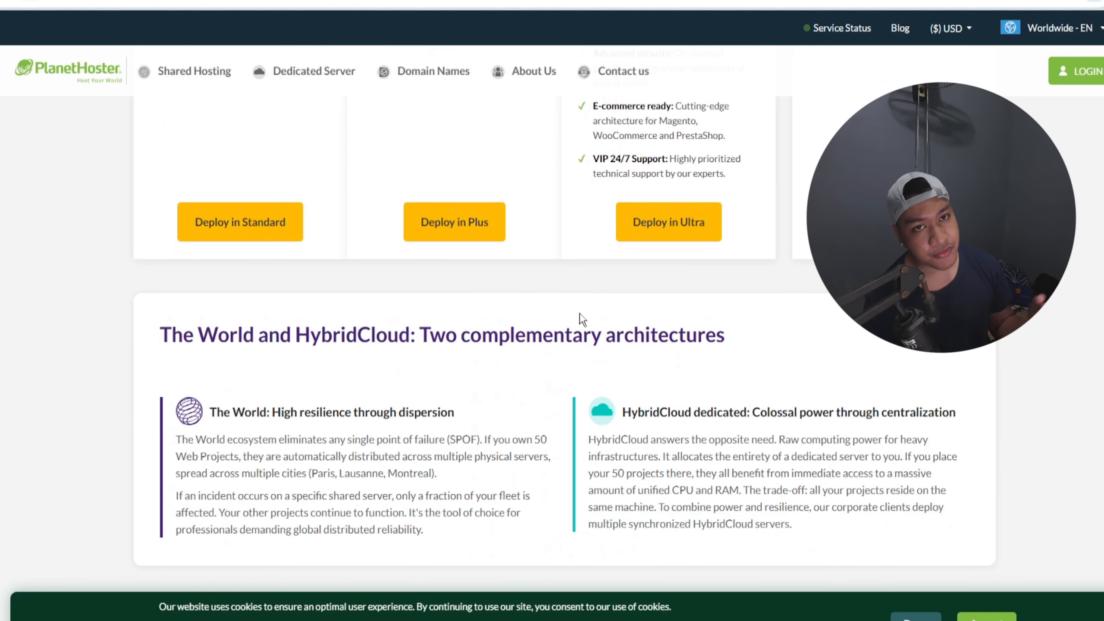
scroll(582, 319, down, 3)
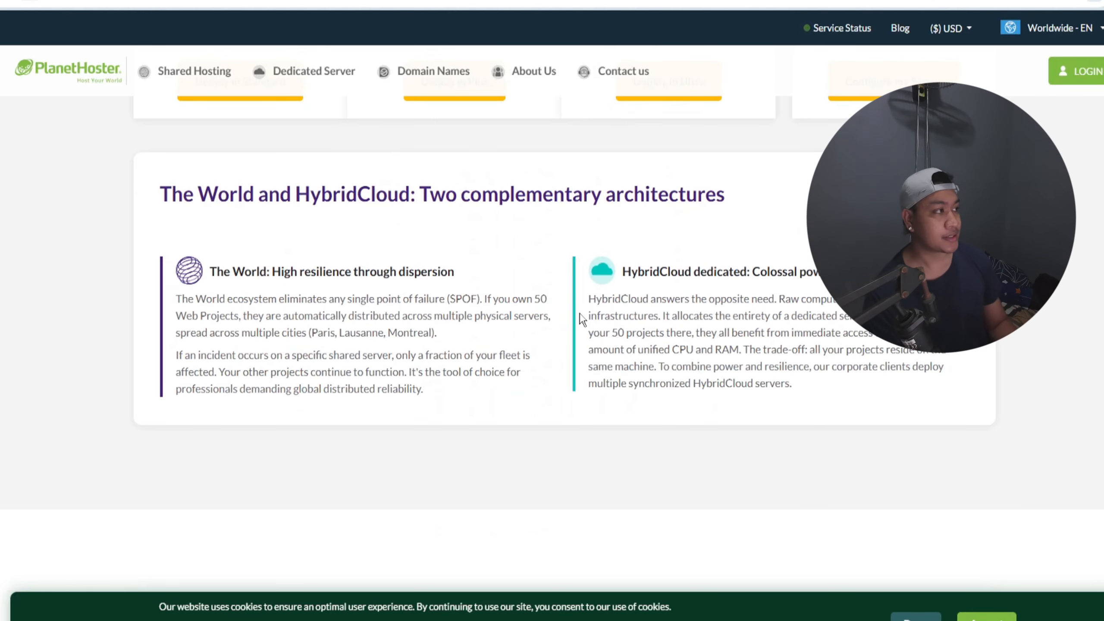
scroll(581, 321, down, 1)
scroll(580, 322, up, 7)
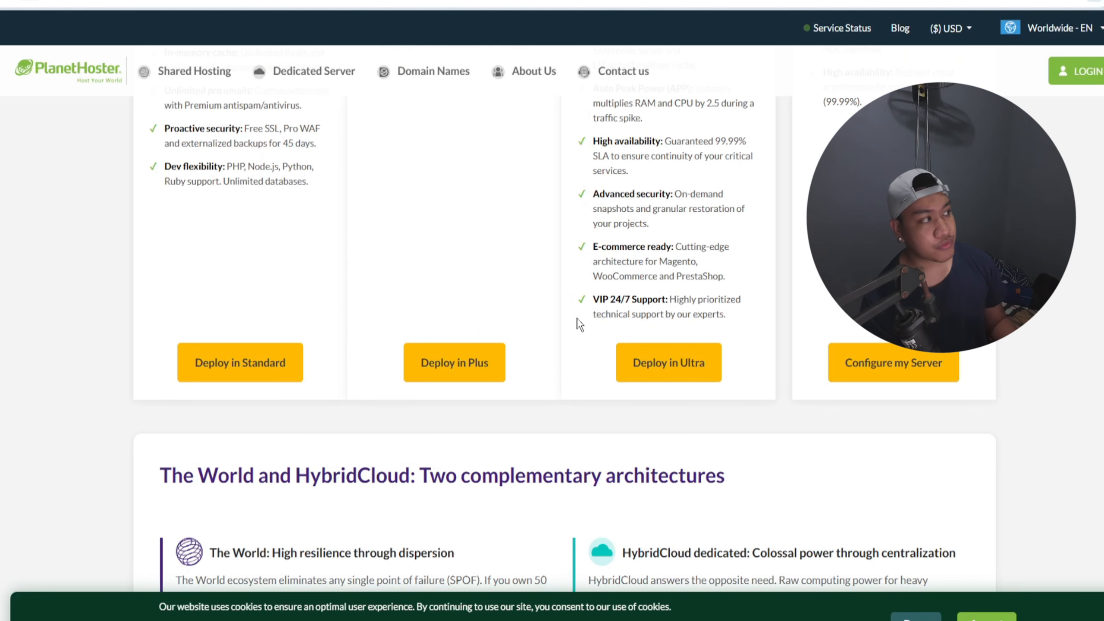
scroll(596, 304, up, 5)
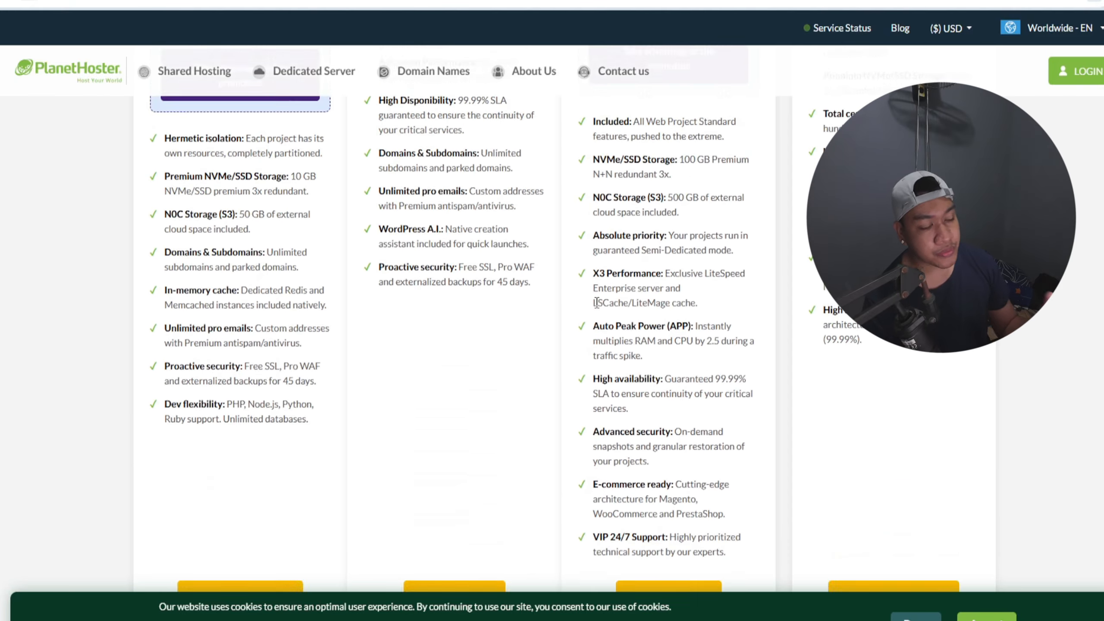
scroll(597, 302, up, 7)
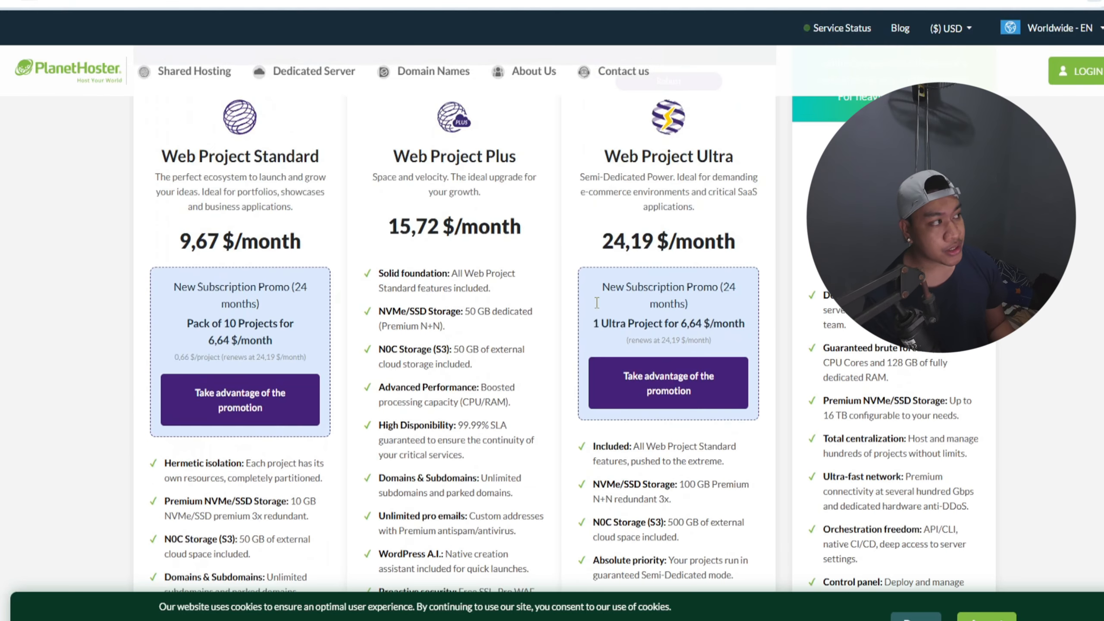
scroll(597, 302, up, 3)
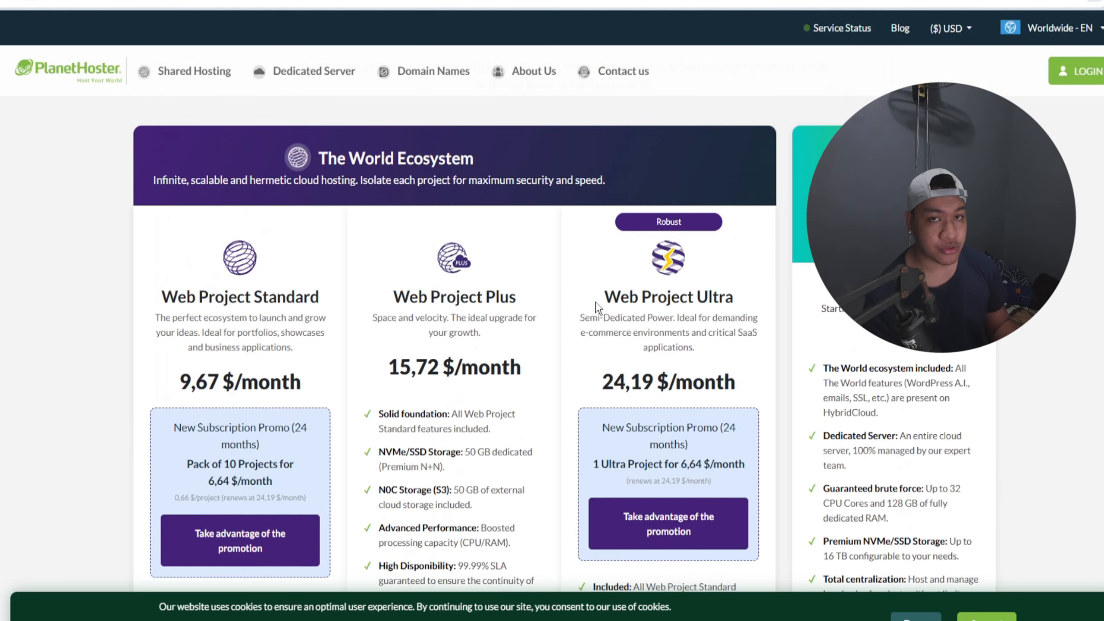
scroll(595, 302, up, 2)
scroll(595, 302, up, 5)
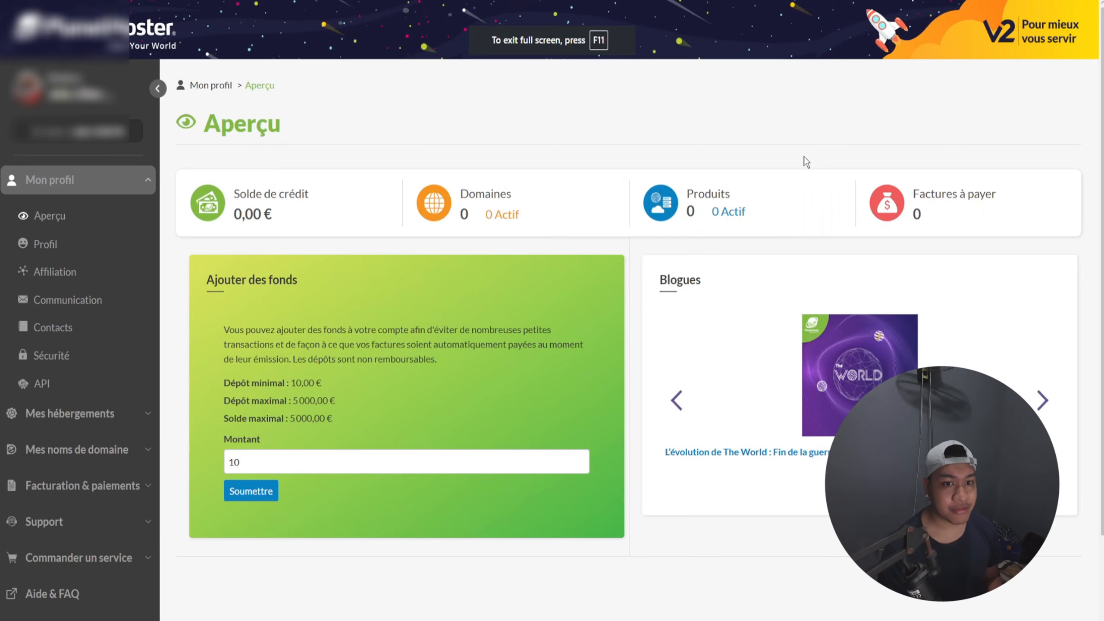
Step: Review the client account's Aperçu page, including credit balance, domains, products, invoices and the add-funds form
scroll(804, 158, down, 3)
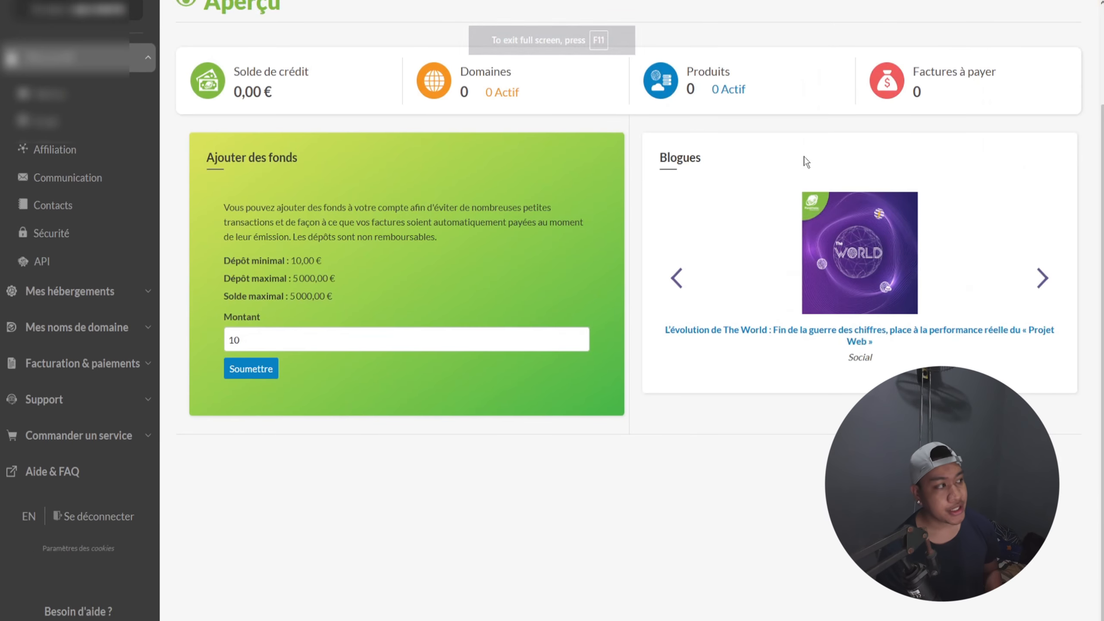
scroll(802, 194, down, 1)
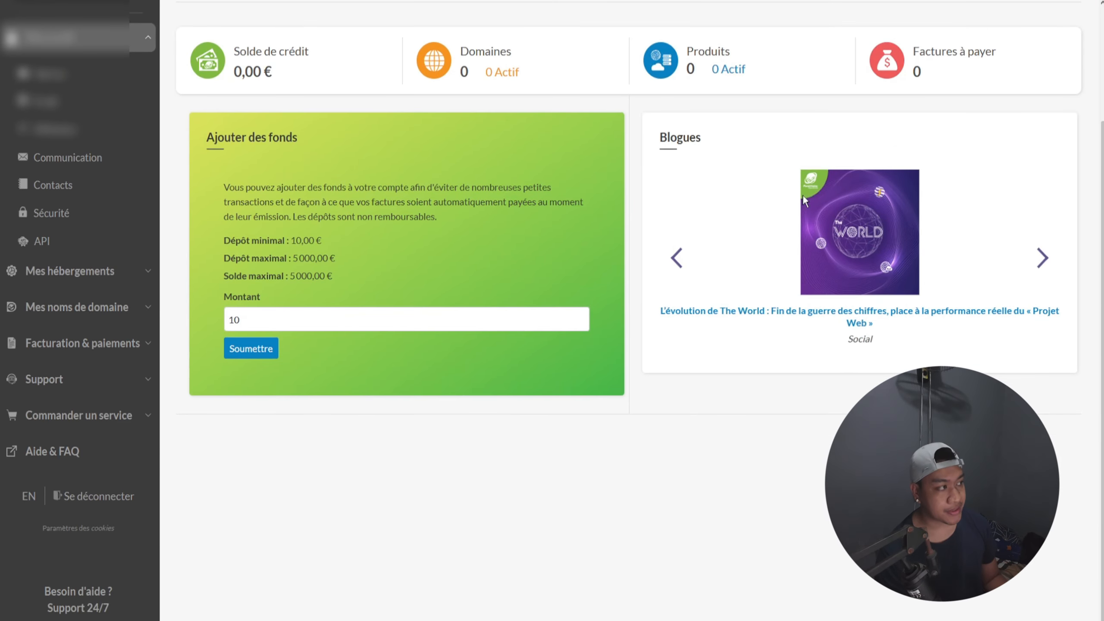
scroll(619, 250, up, 4)
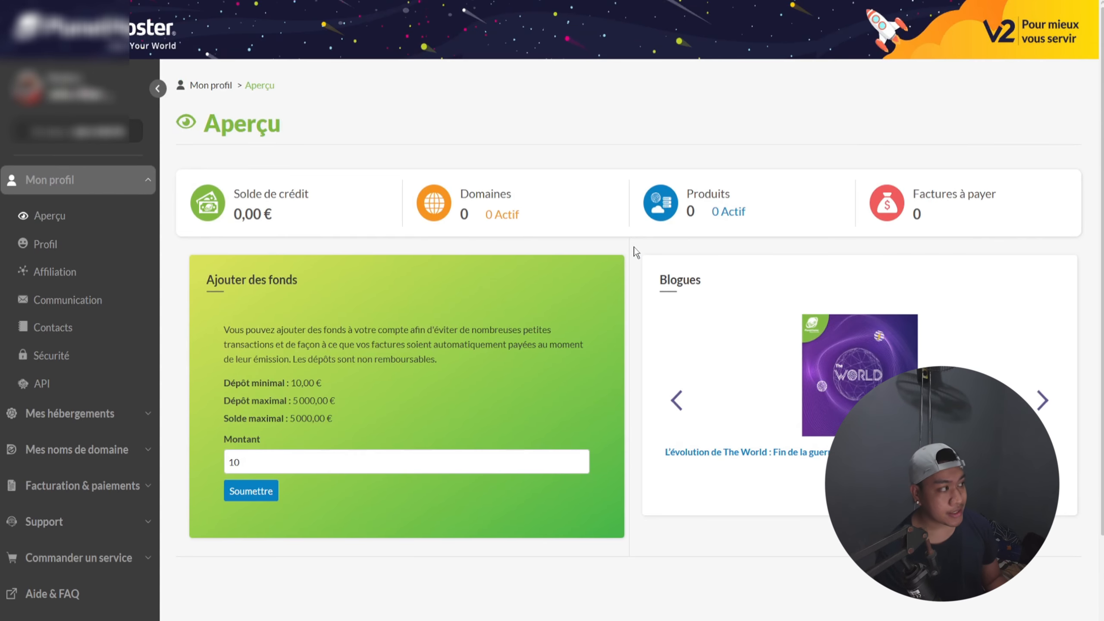
scroll(633, 250, down, 3)
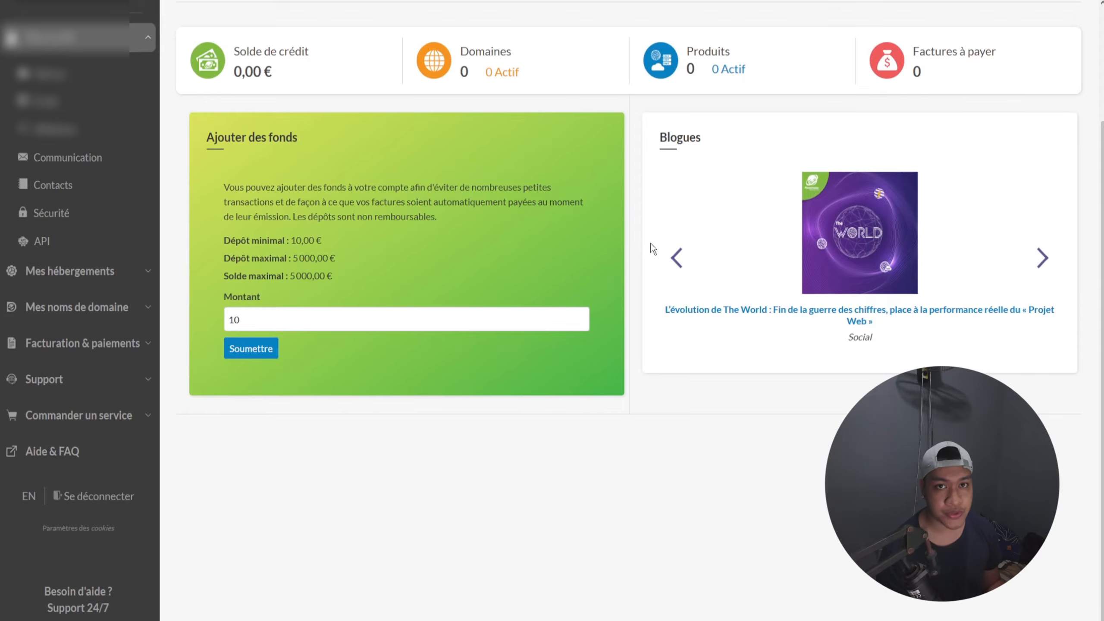
Step: Open the Mes Projets Web list, start creating a Web Project and proceed to ordering The World
scroll(686, 244, up, 3)
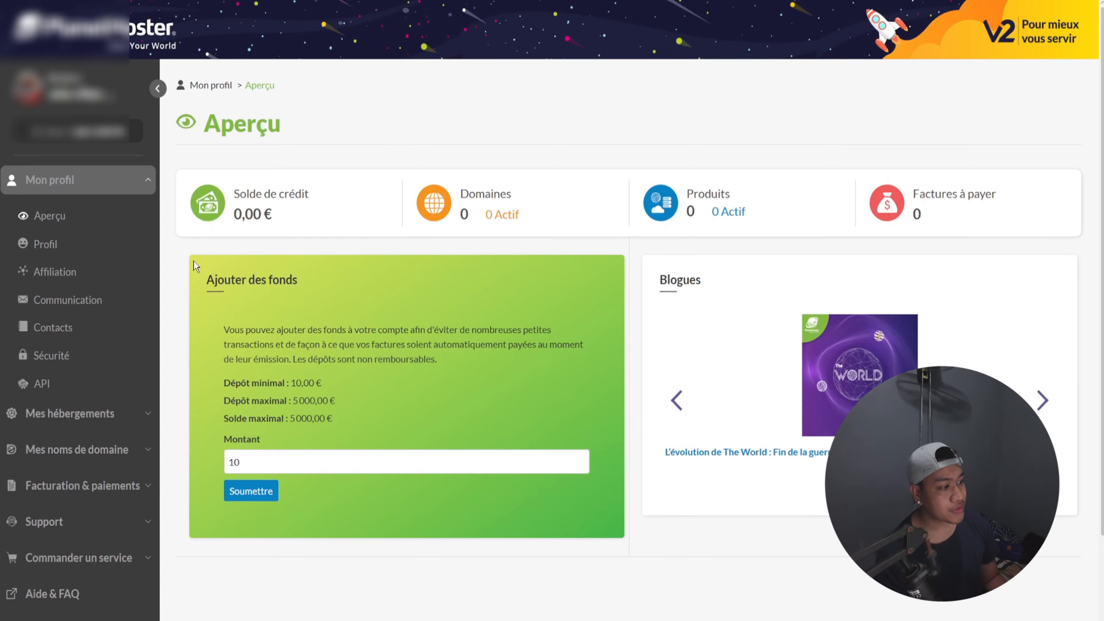
click(60, 180)
click(76, 216)
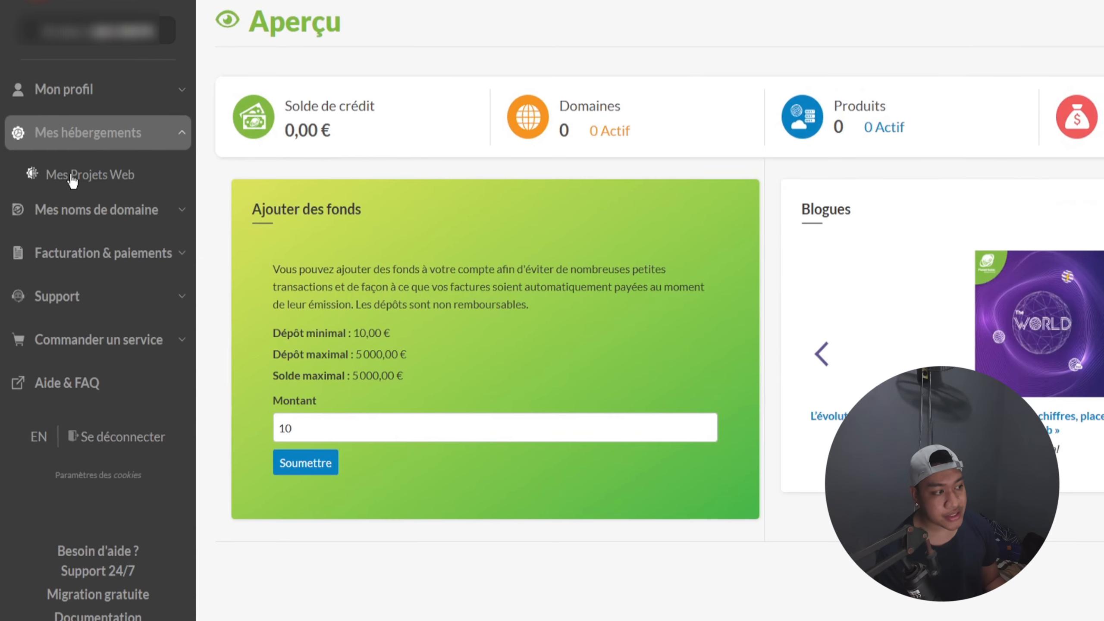
click(67, 177)
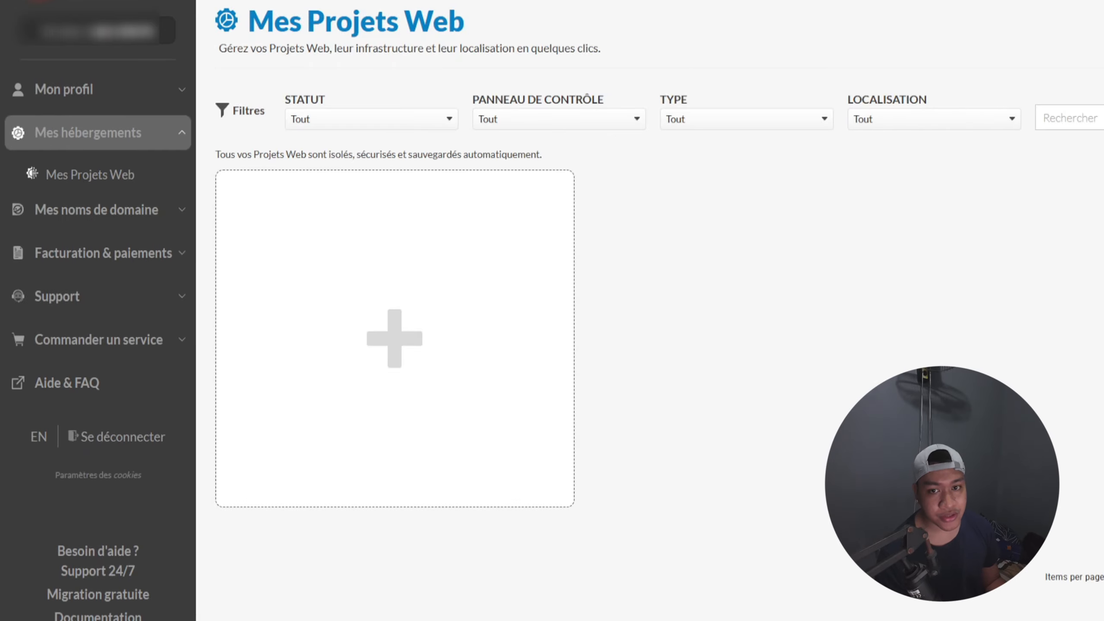
click(1042, 150)
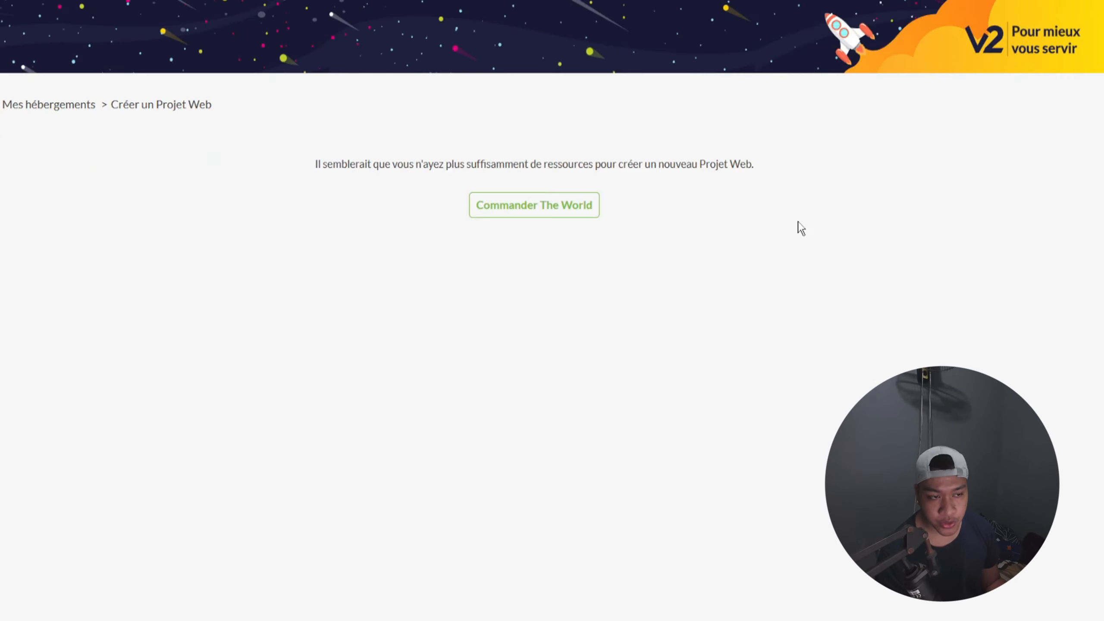
click(526, 212)
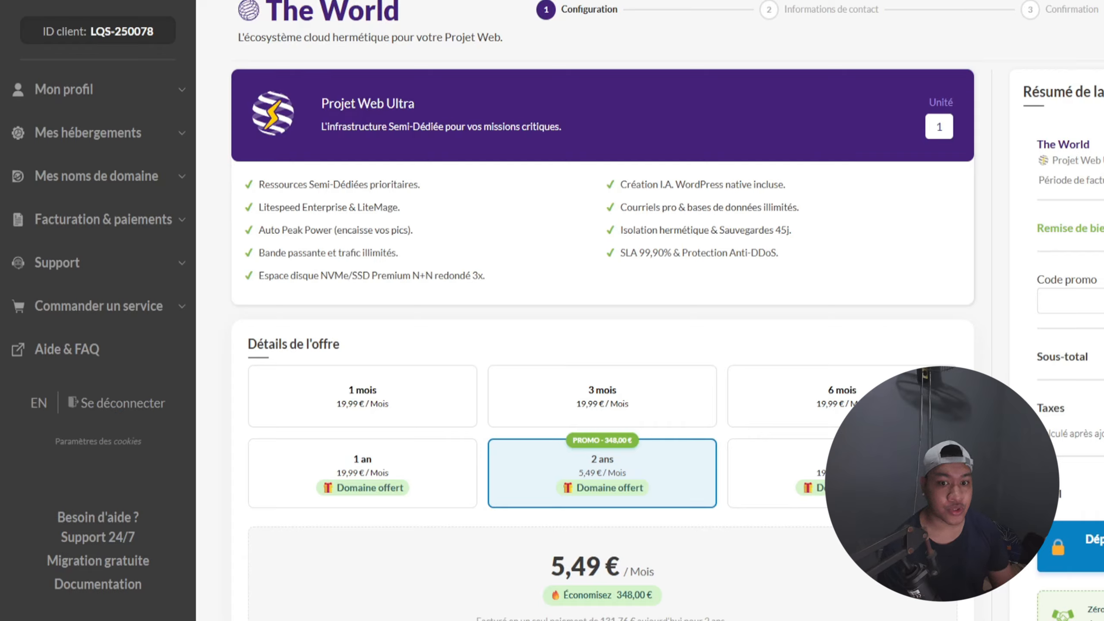
Step: Apply the promo code PHA-HELLOO to the two-year Projet Web Ultra order and check the order summary
key(ctrl+v)
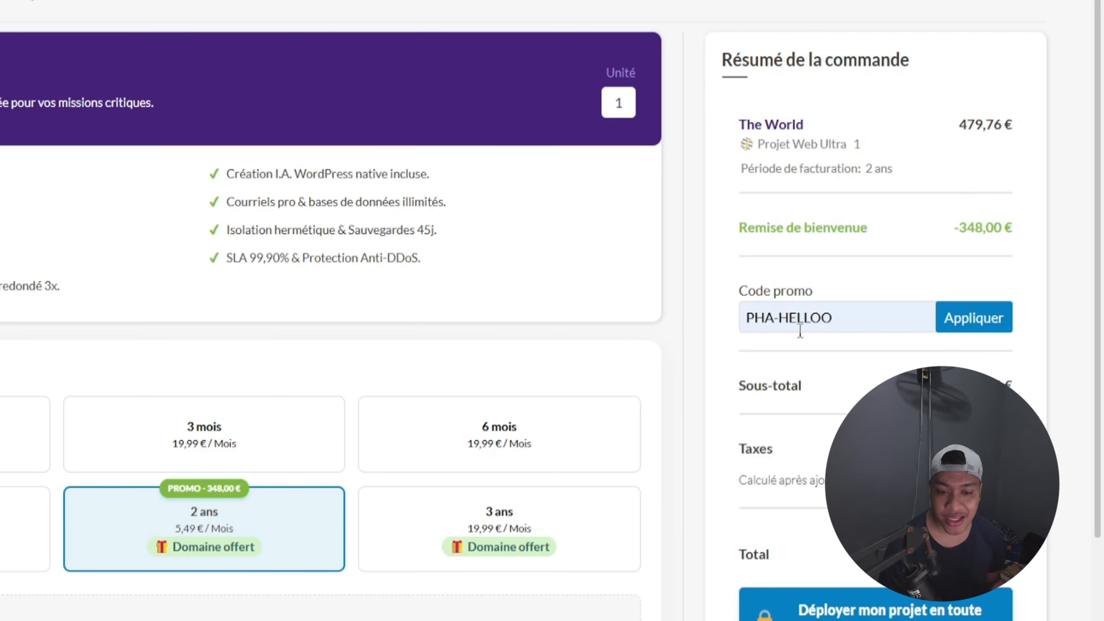
click(962, 309)
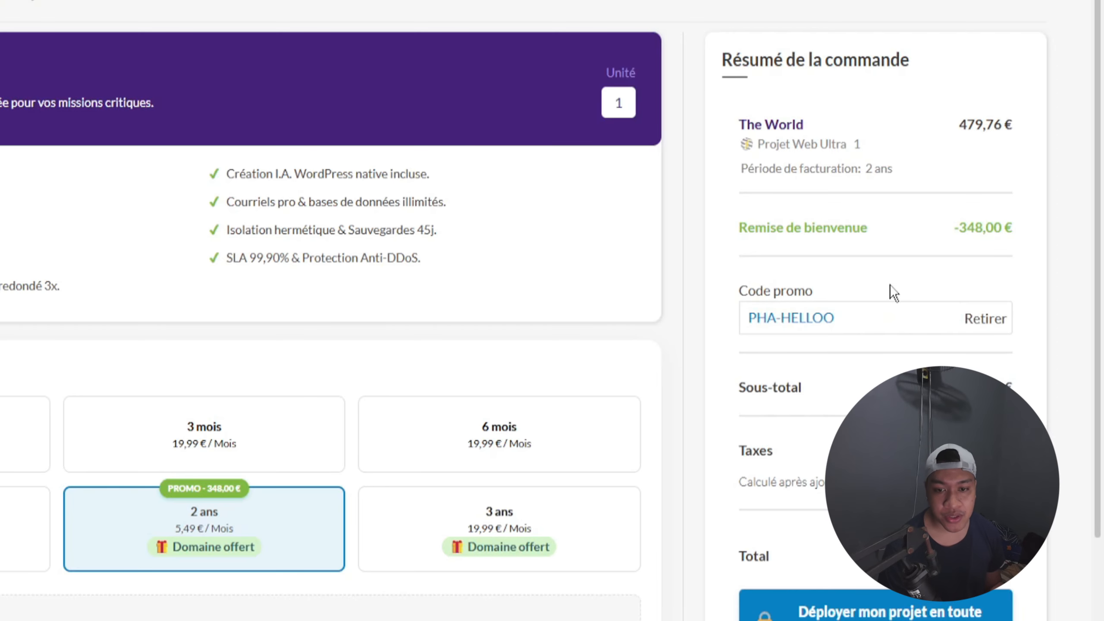
scroll(891, 290, down, 6)
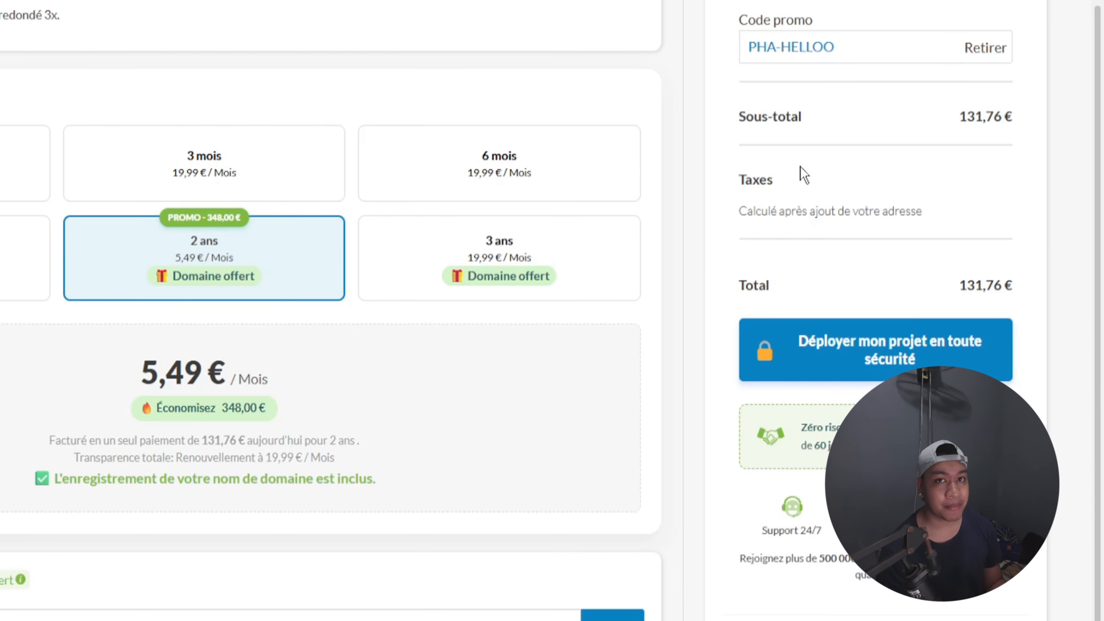
Step: Add the domain name guideexample.com to the hosting order and review its availability and registration options
scroll(801, 174, down, 1)
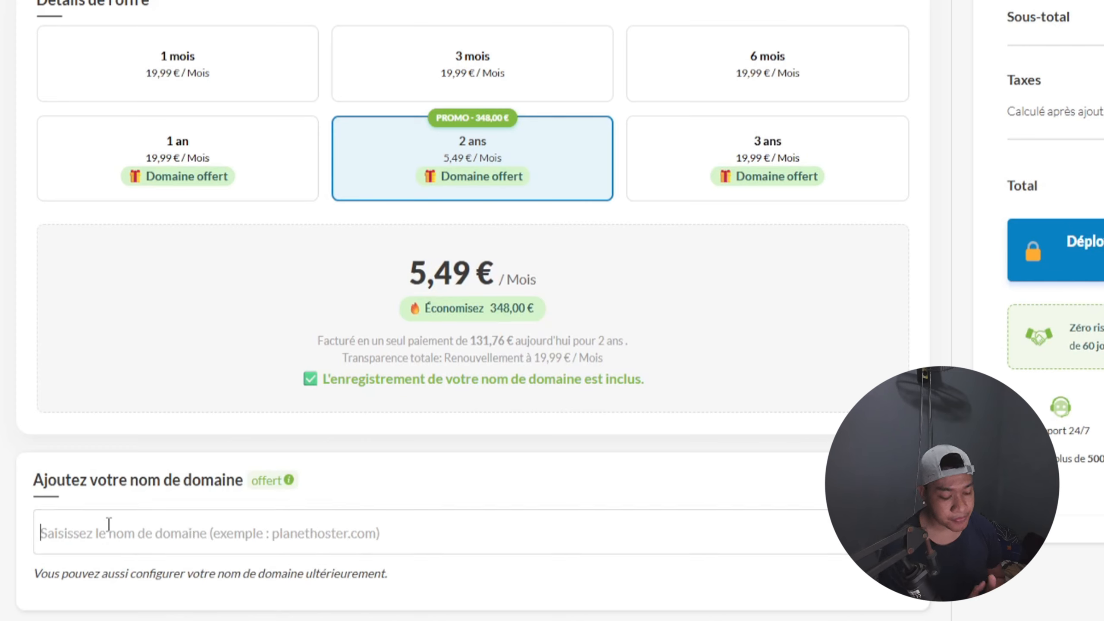
text(guide)
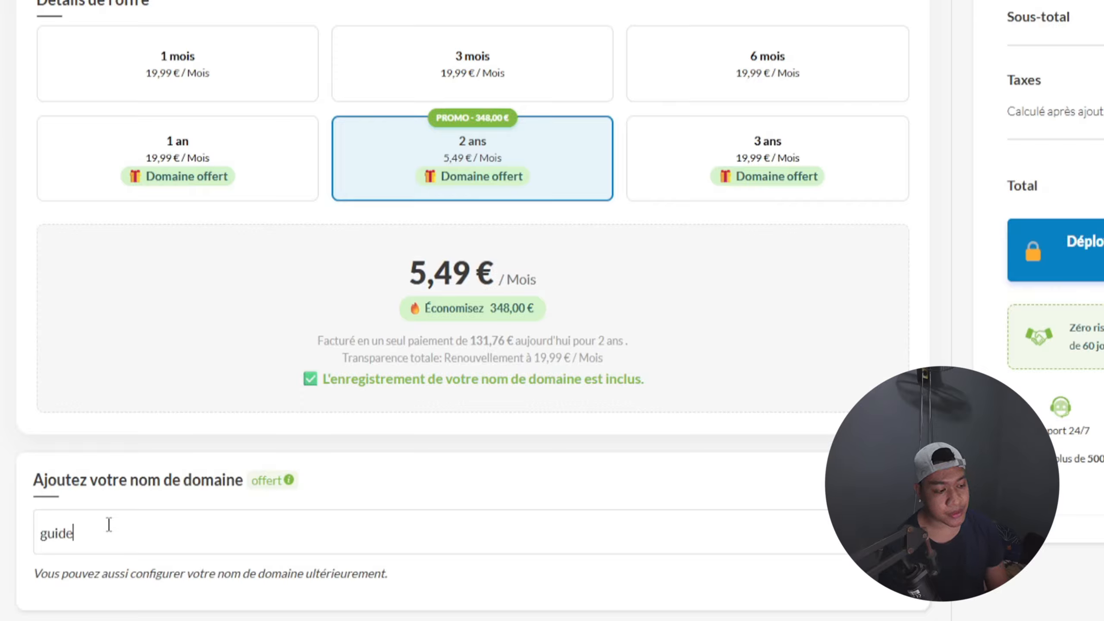
text(example)
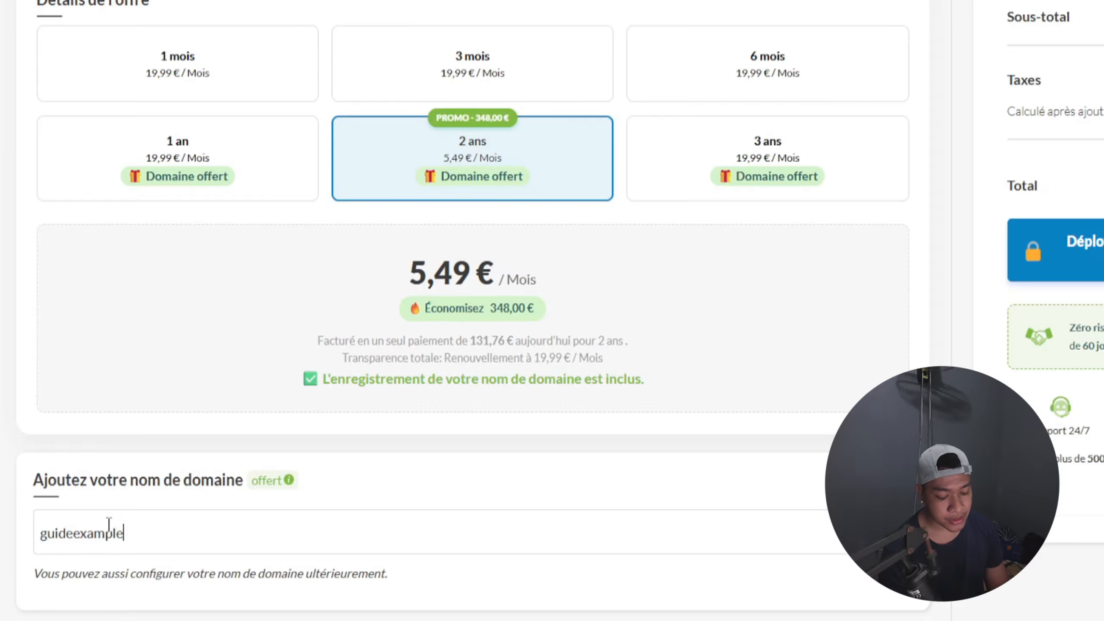
text(.com)
key(Return)
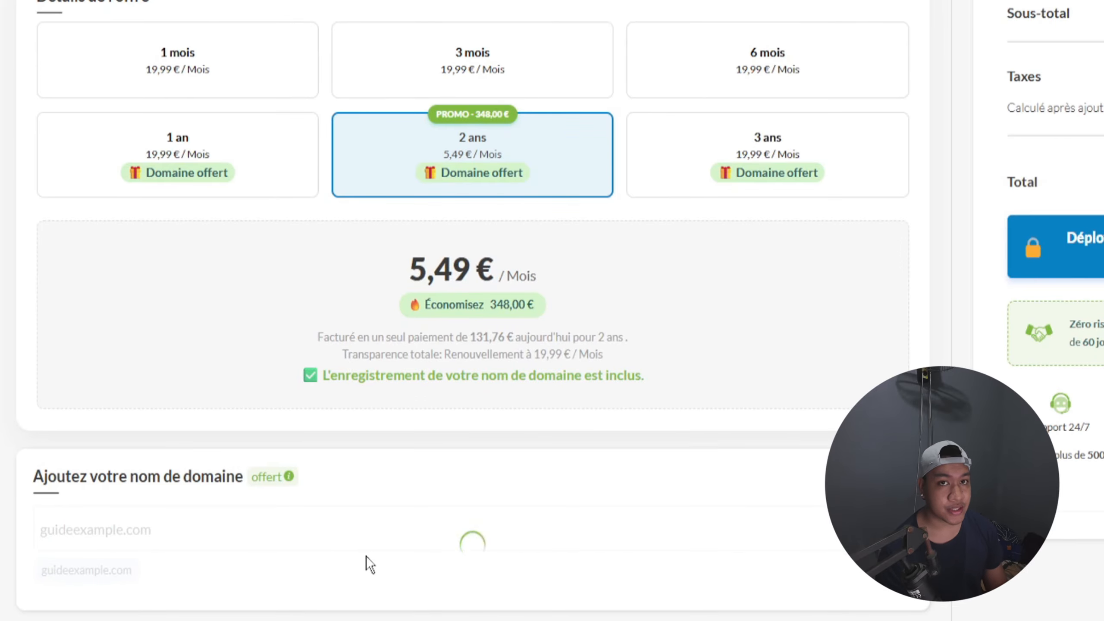
scroll(366, 556, down, 3)
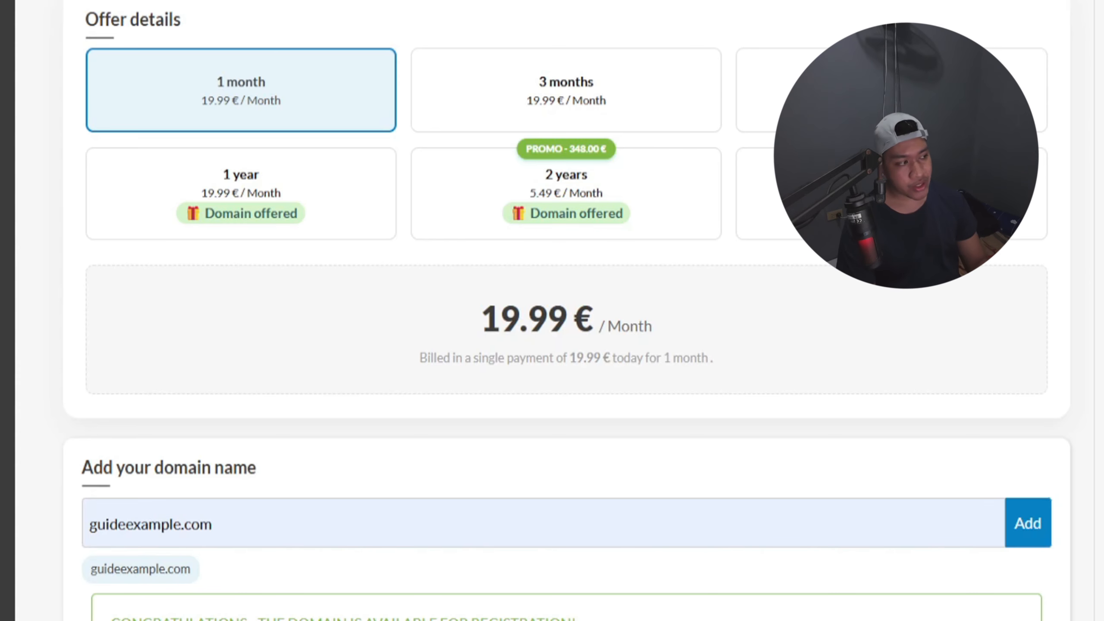
scroll(276, 504, down, 5)
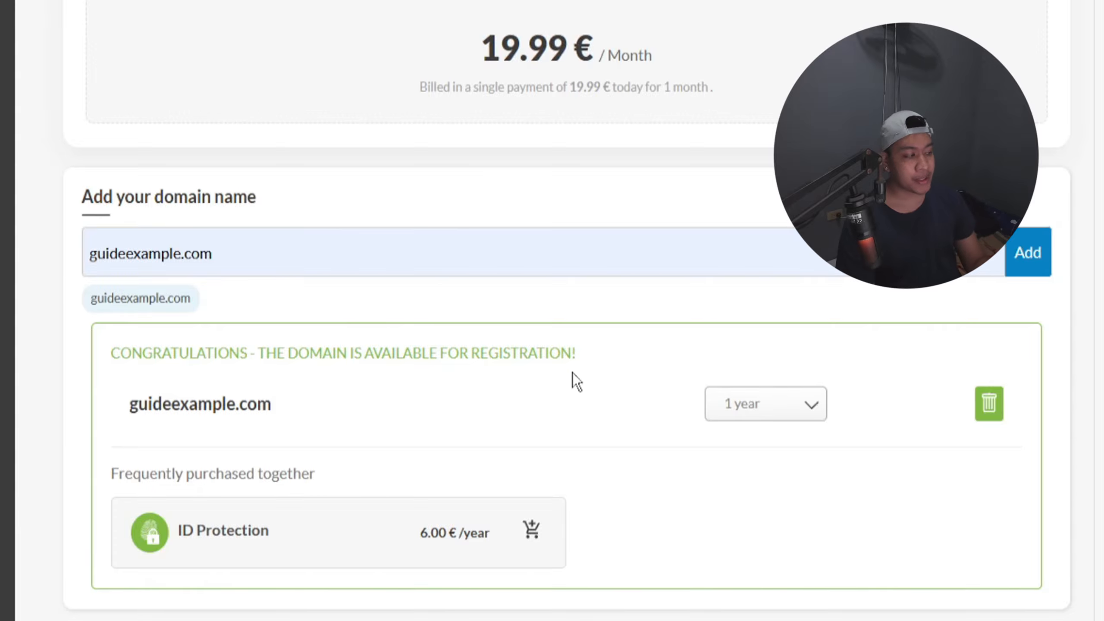
scroll(573, 373, up, 3)
scroll(572, 372, down, 3)
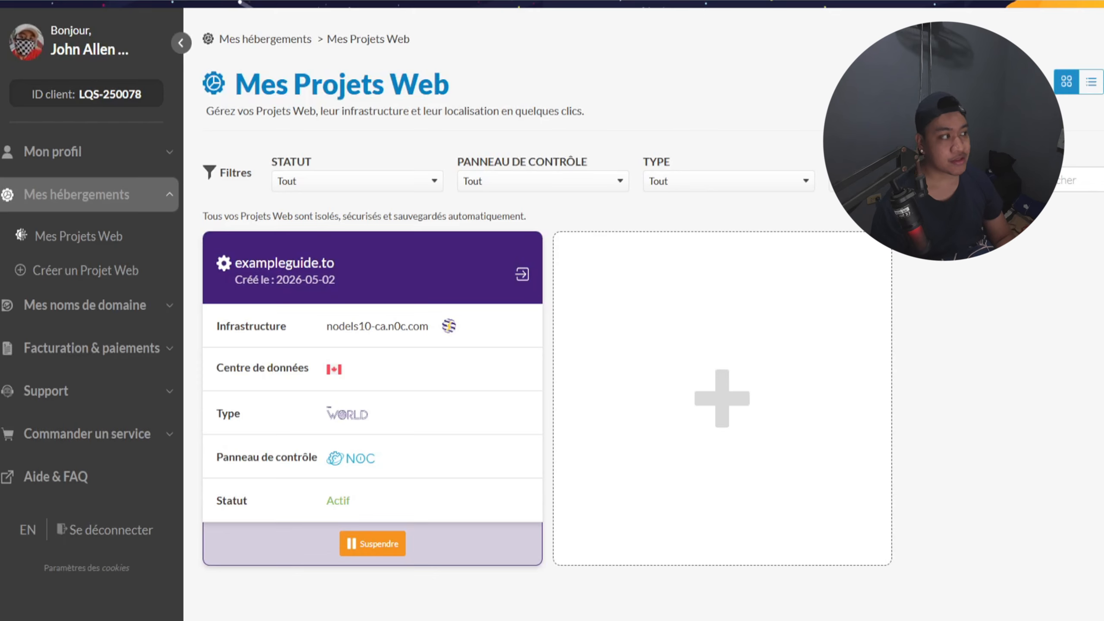
click(130, 1)
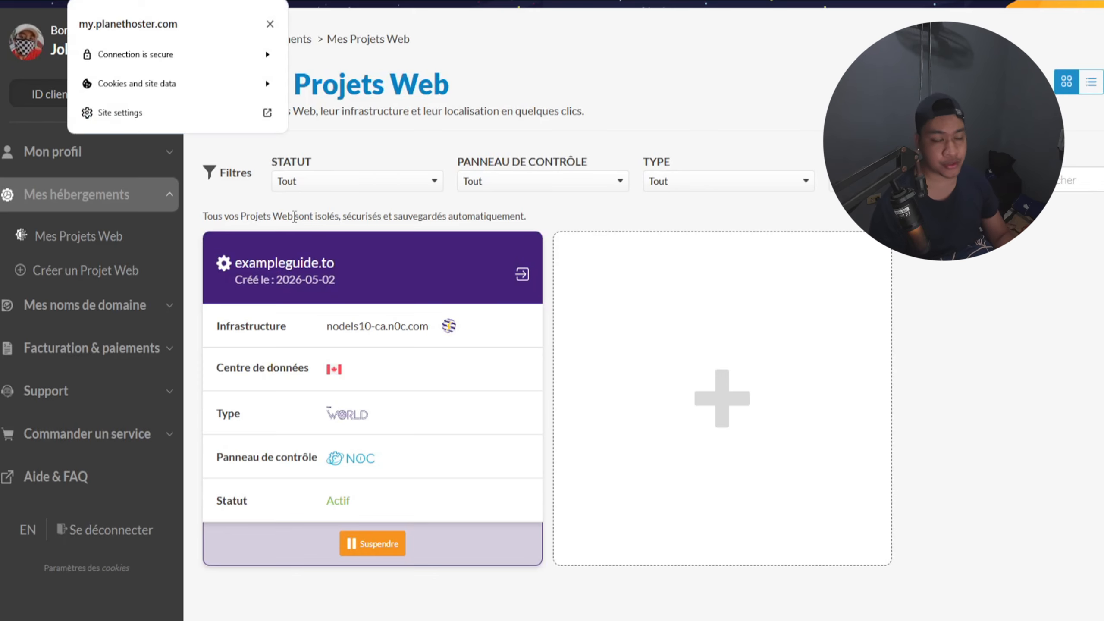
click(621, 277)
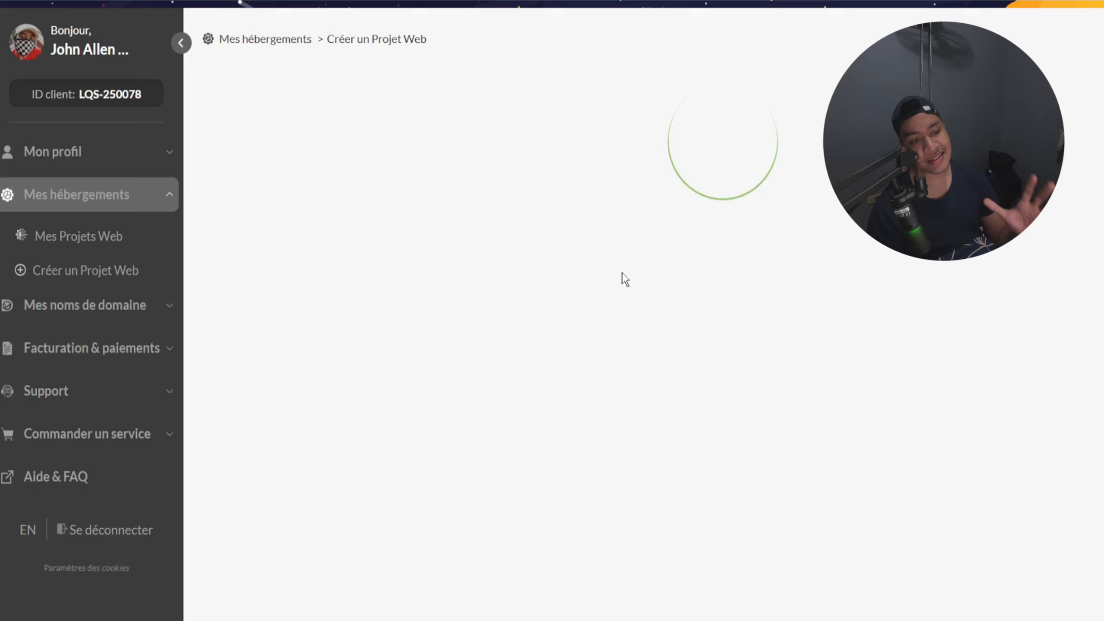
click(94, 204)
click(64, 153)
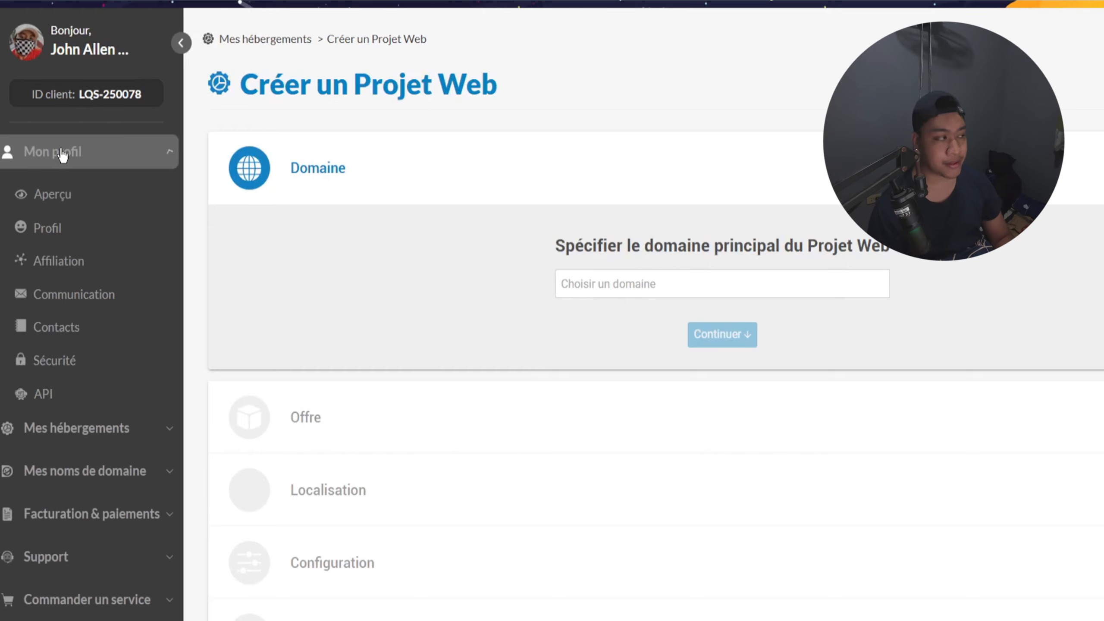
click(65, 153)
click(108, 198)
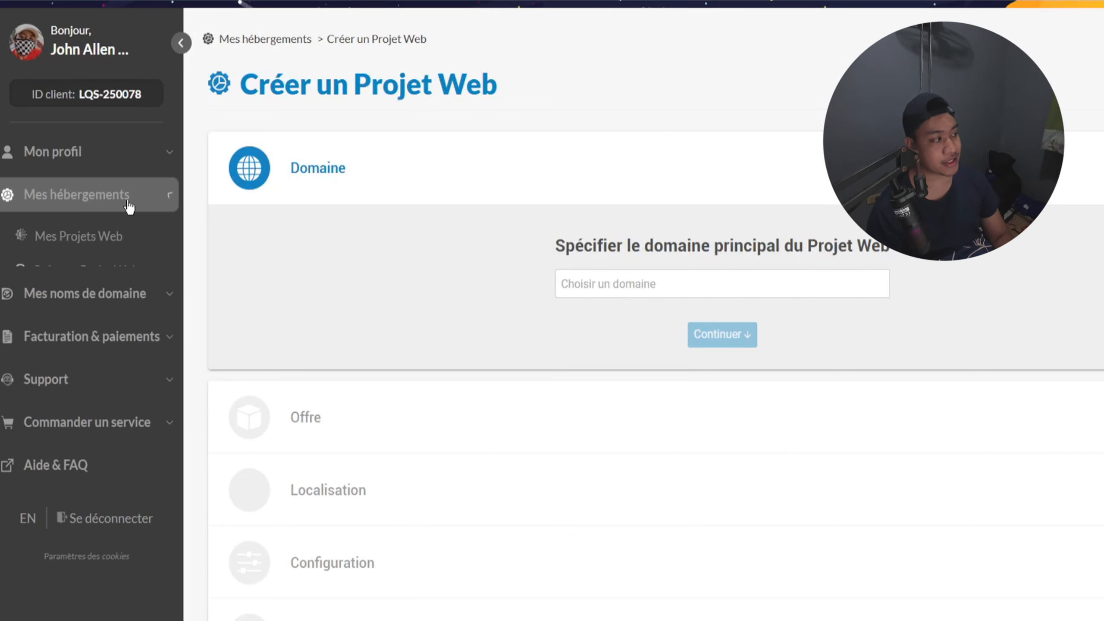
click(101, 245)
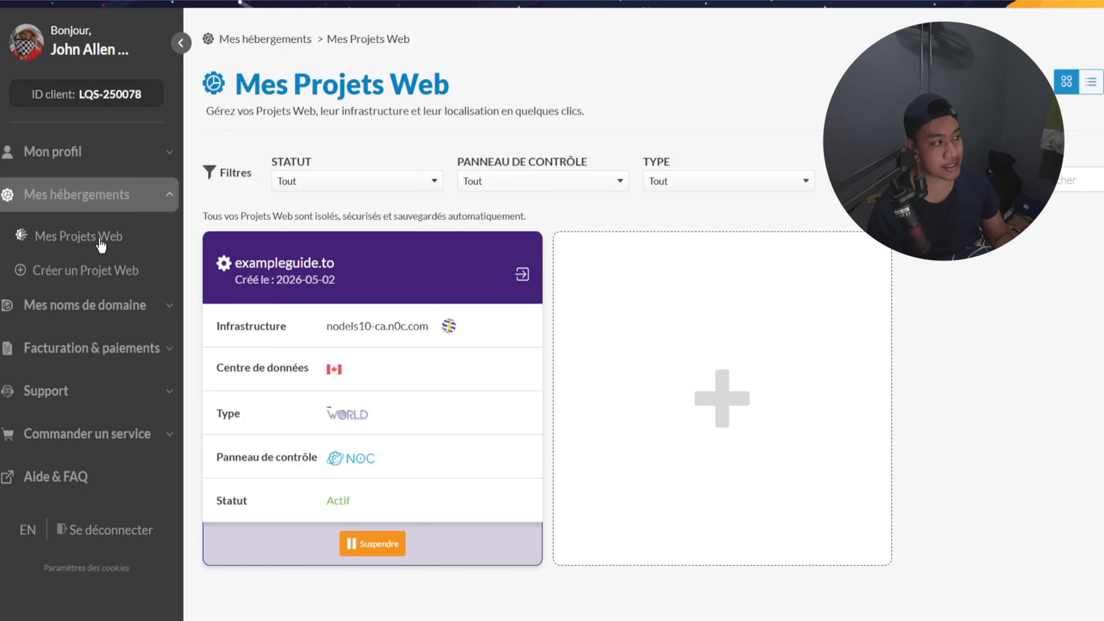
Step: Open the N0C control panel of exampleguide.to, expand the Domains section and translate the page into English
click(523, 276)
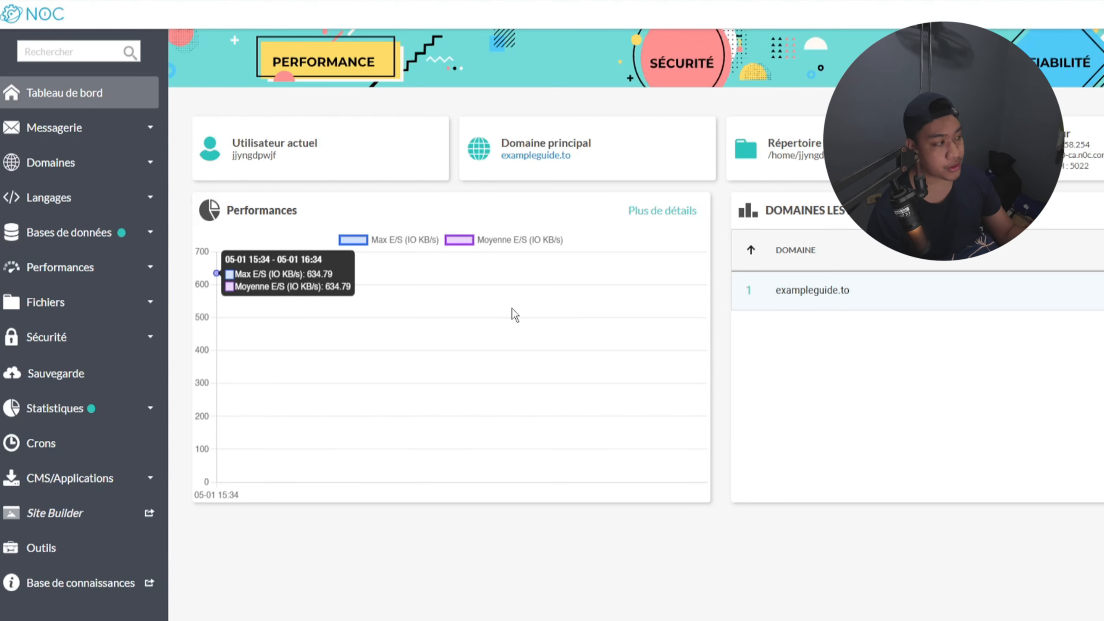
click(80, 172)
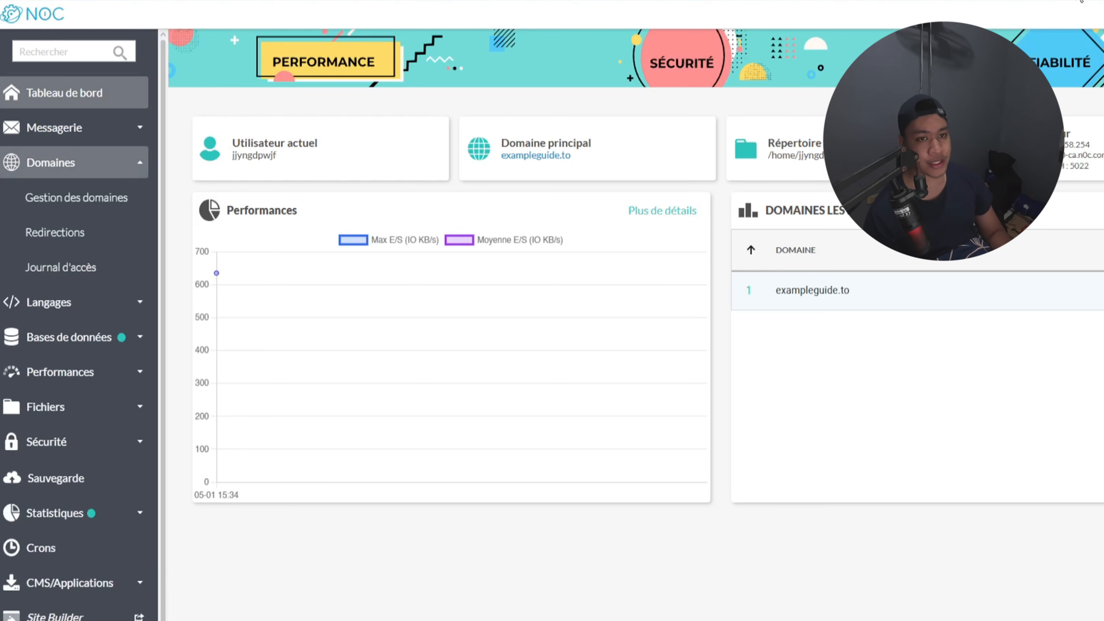
click(1081, 2)
click(1082, 87)
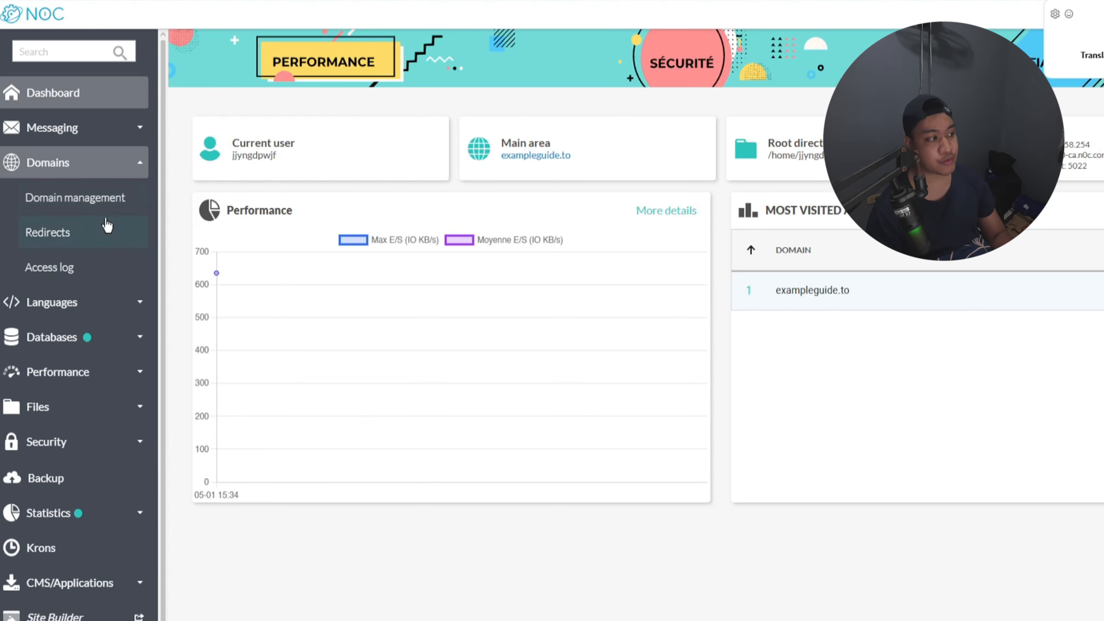
Step: Review exampleguide.to's SSL/TLS settings under domain management, including the form for installing a custom certificate
click(91, 208)
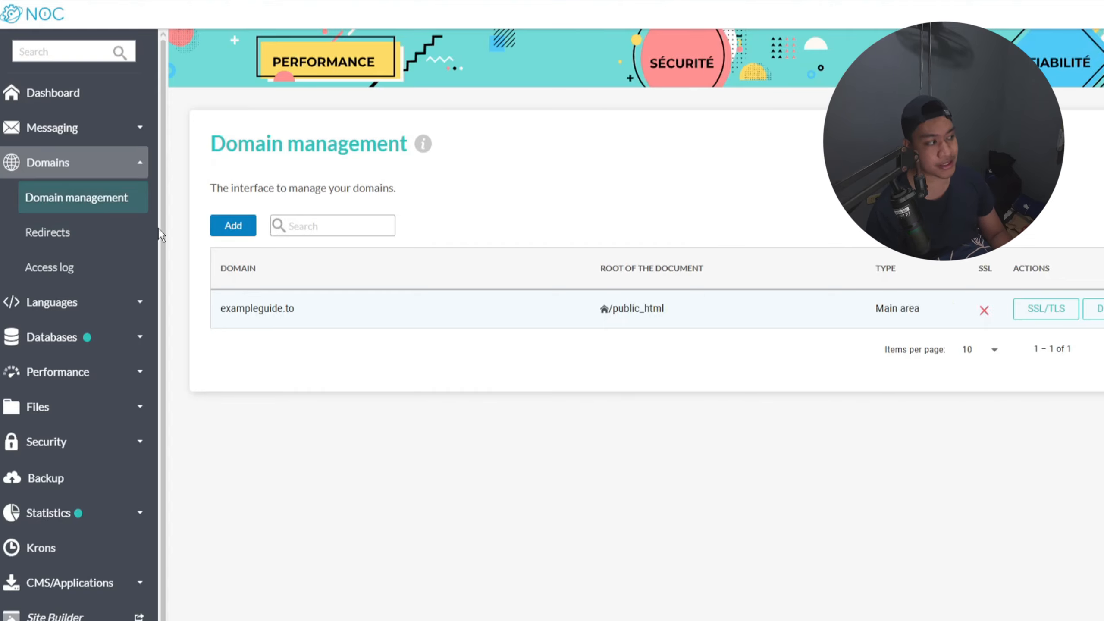
click(1059, 320)
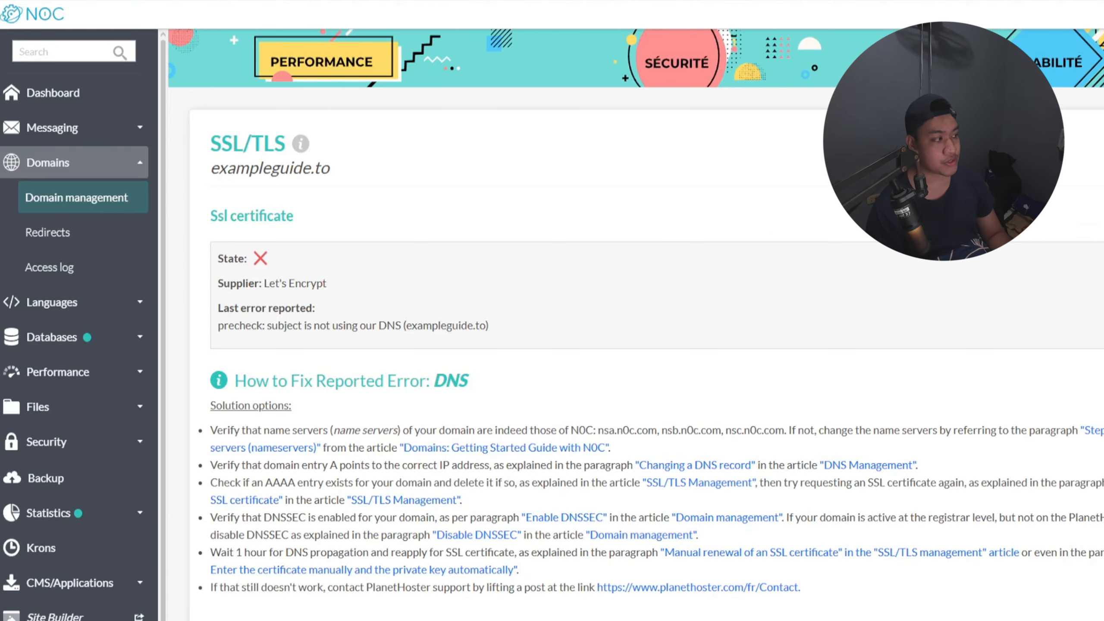
scroll(635, 326, down, 5)
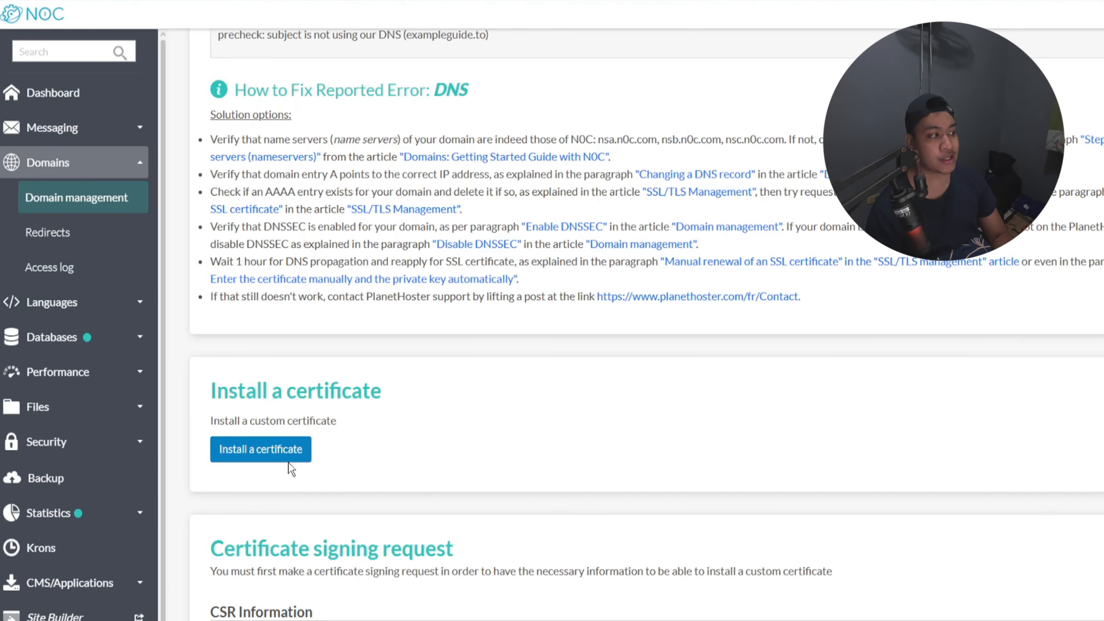
click(278, 453)
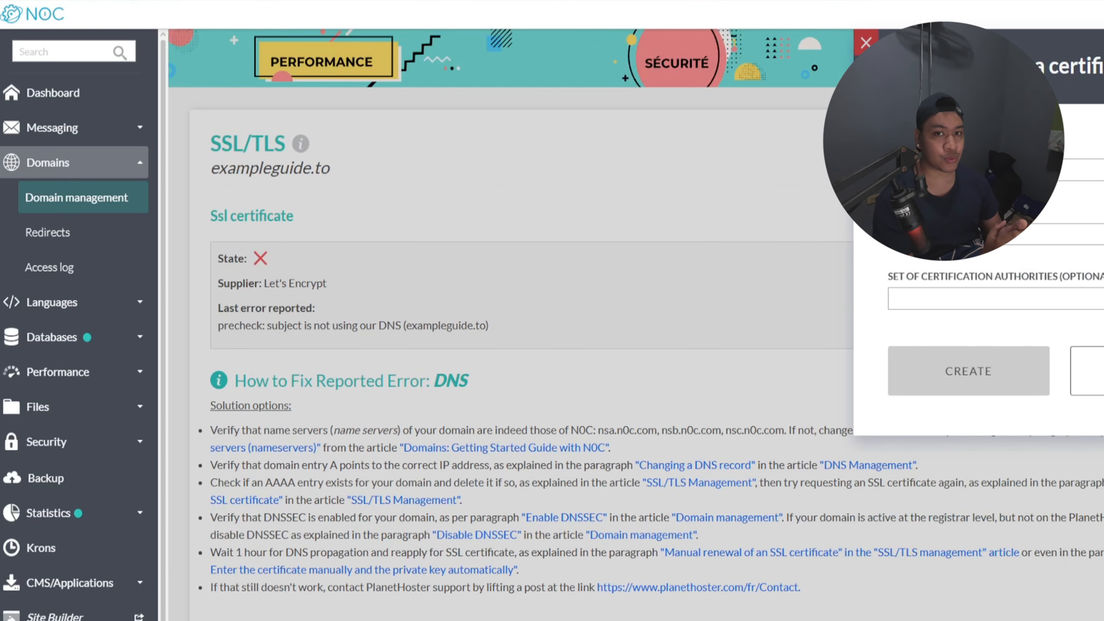
key(Escape)
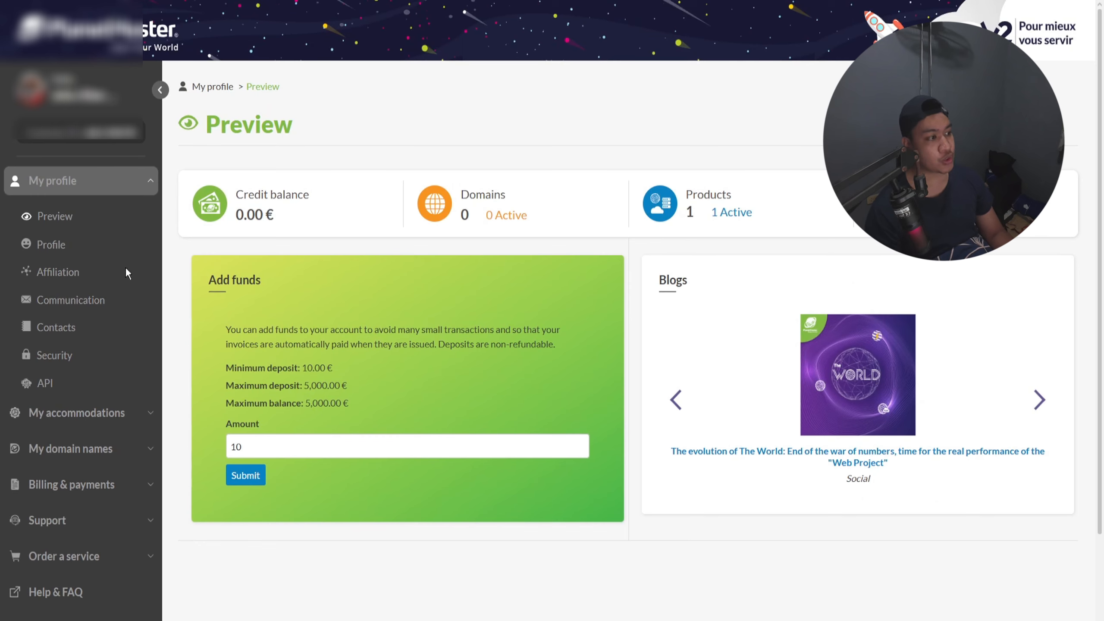
Step: Create a Web Project for the domain ExampleGuide.to in the client area, using The World as the hosting offer
click(131, 188)
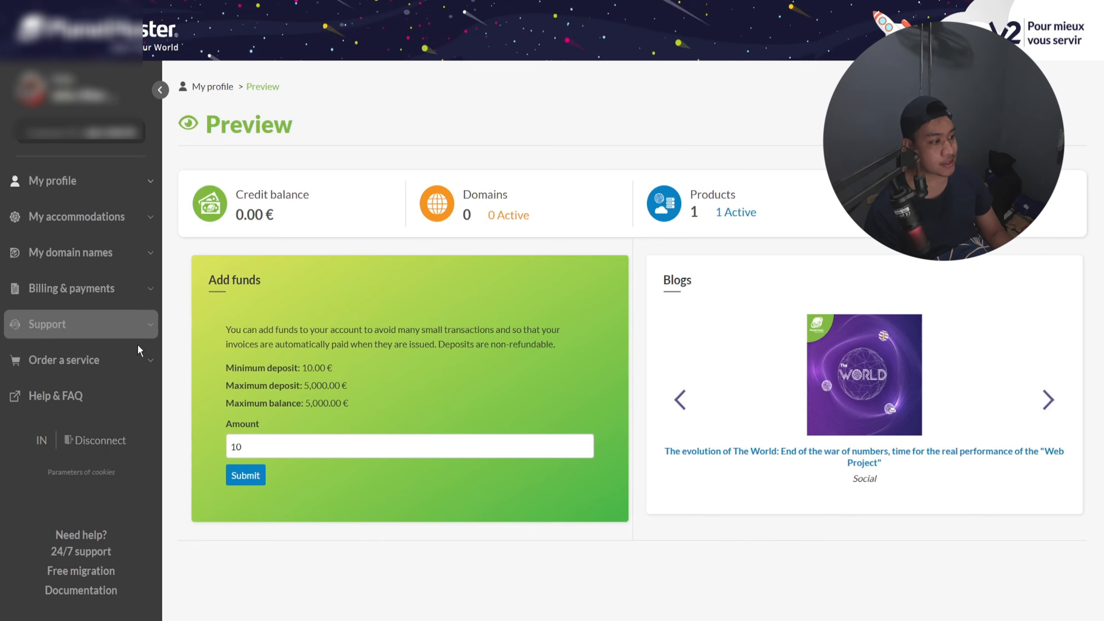
click(148, 222)
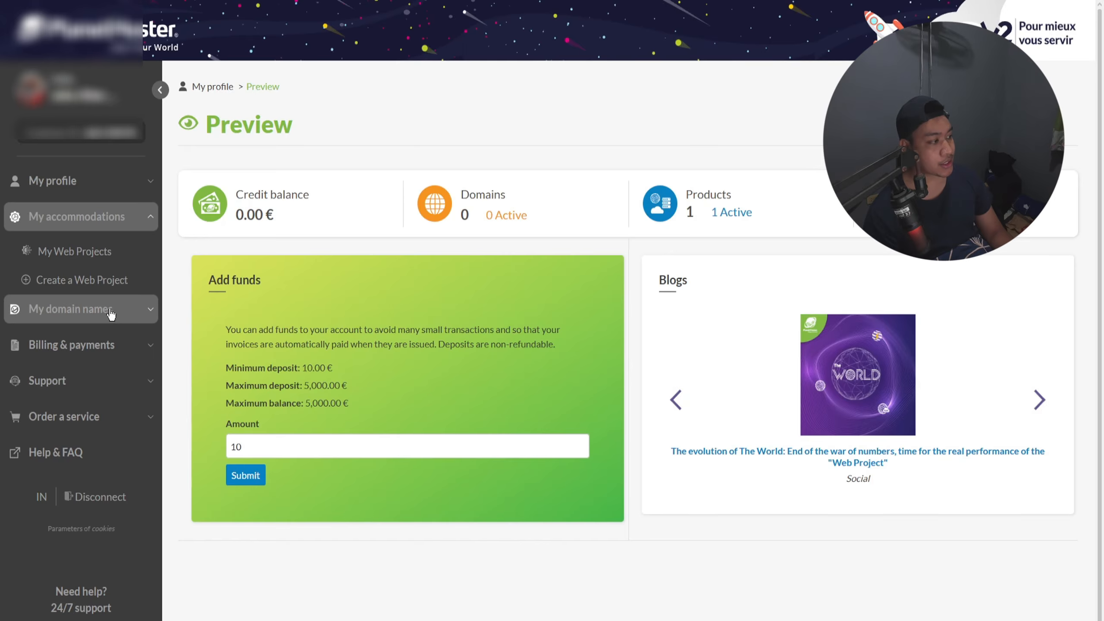
click(99, 281)
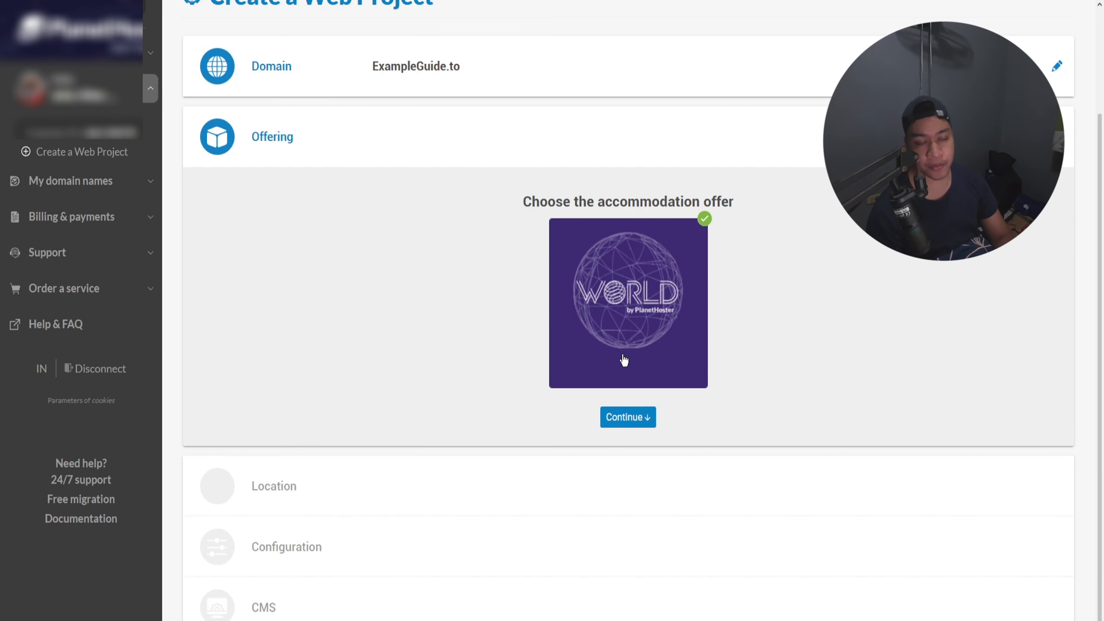
click(634, 419)
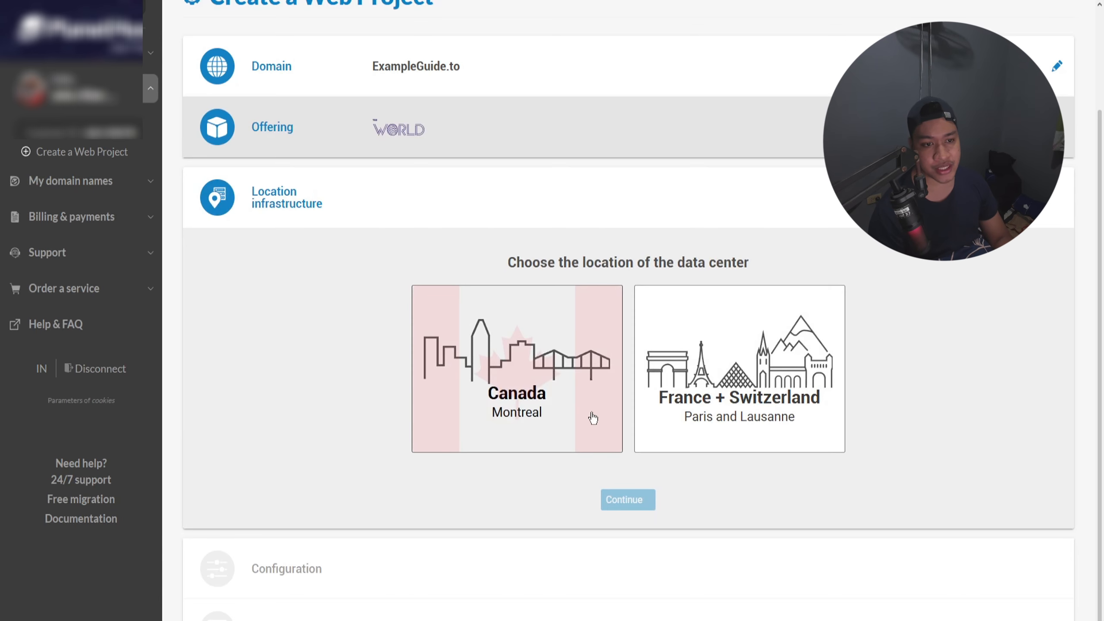
Step: Configure the Web Project with the Canada (Montreal) data center, the Ultra configuration and WordPress as the pre-installed CMS
click(546, 434)
click(628, 500)
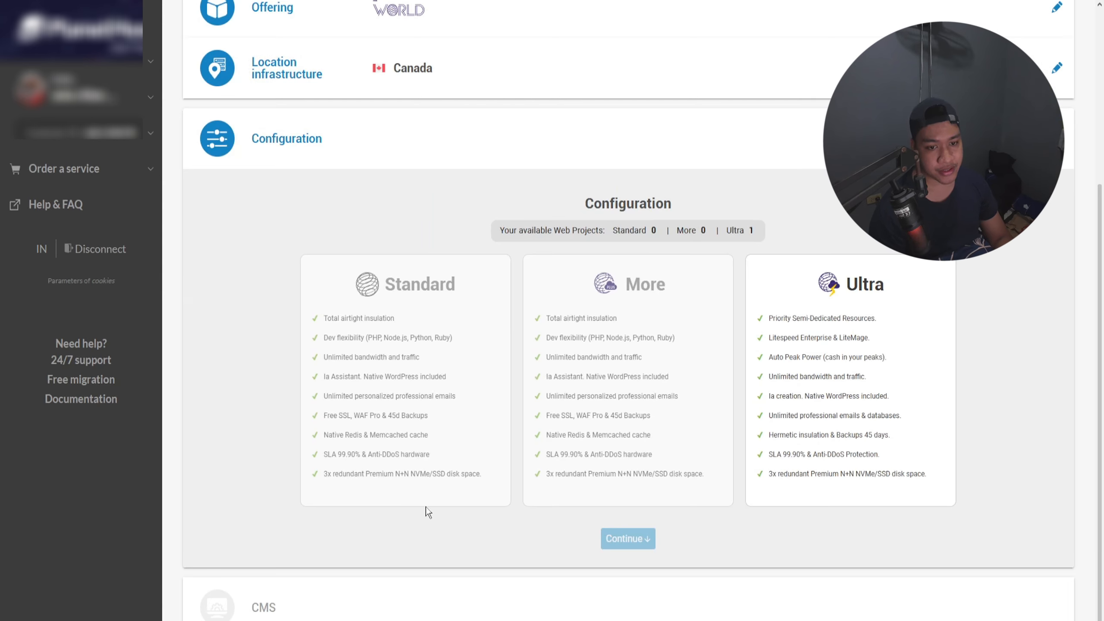
click(628, 538)
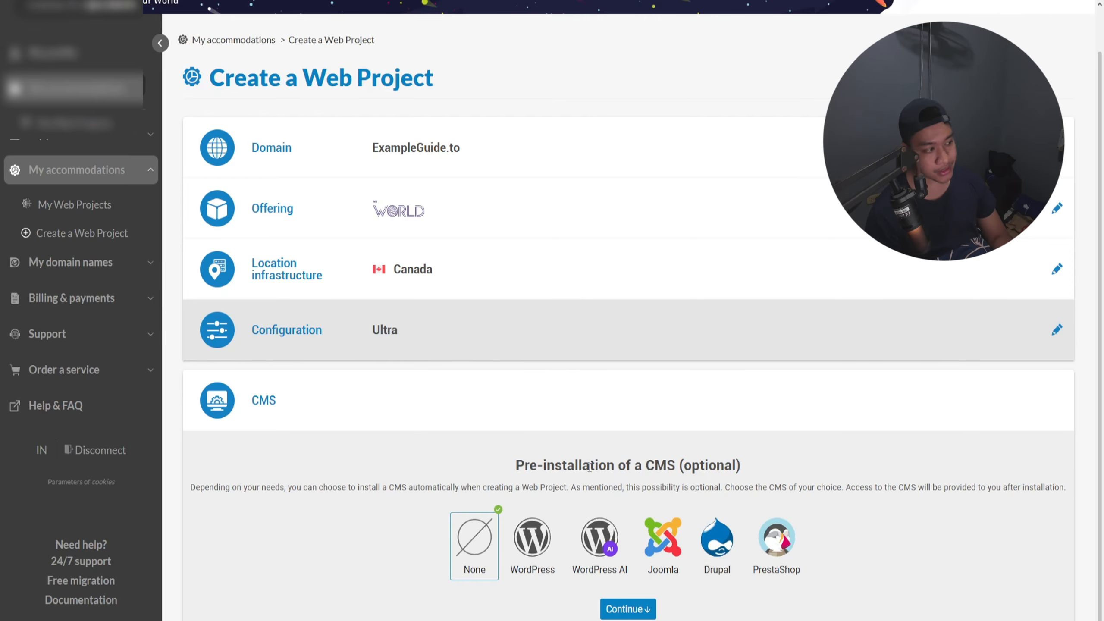
click(542, 544)
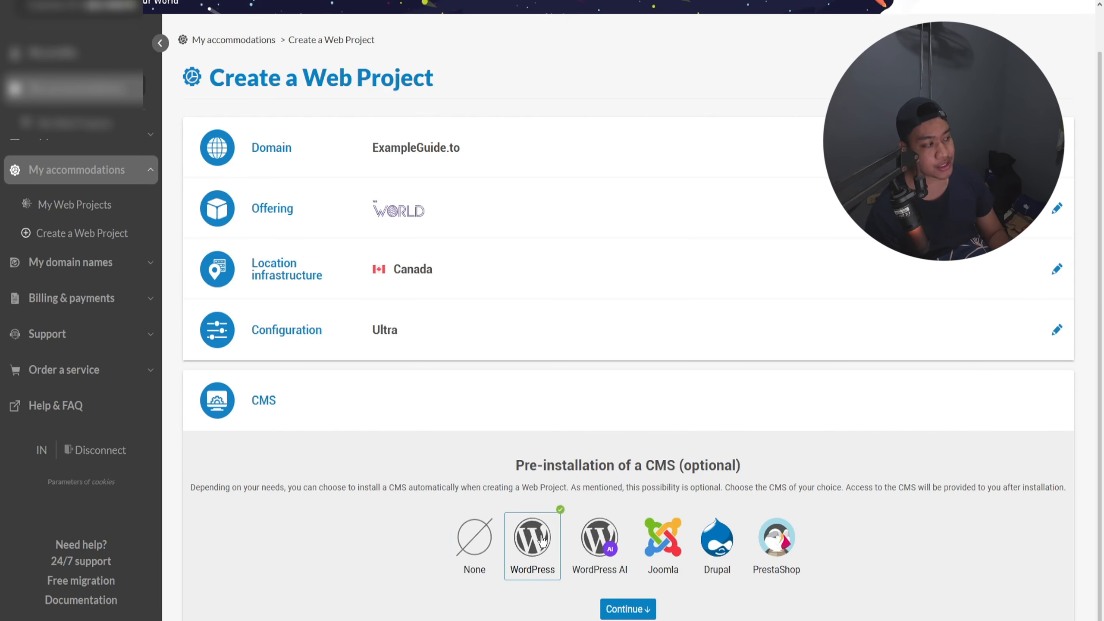
Step: Confirm the WordPress pre-installation and create the Web Project for ExampleGuide.to
click(619, 608)
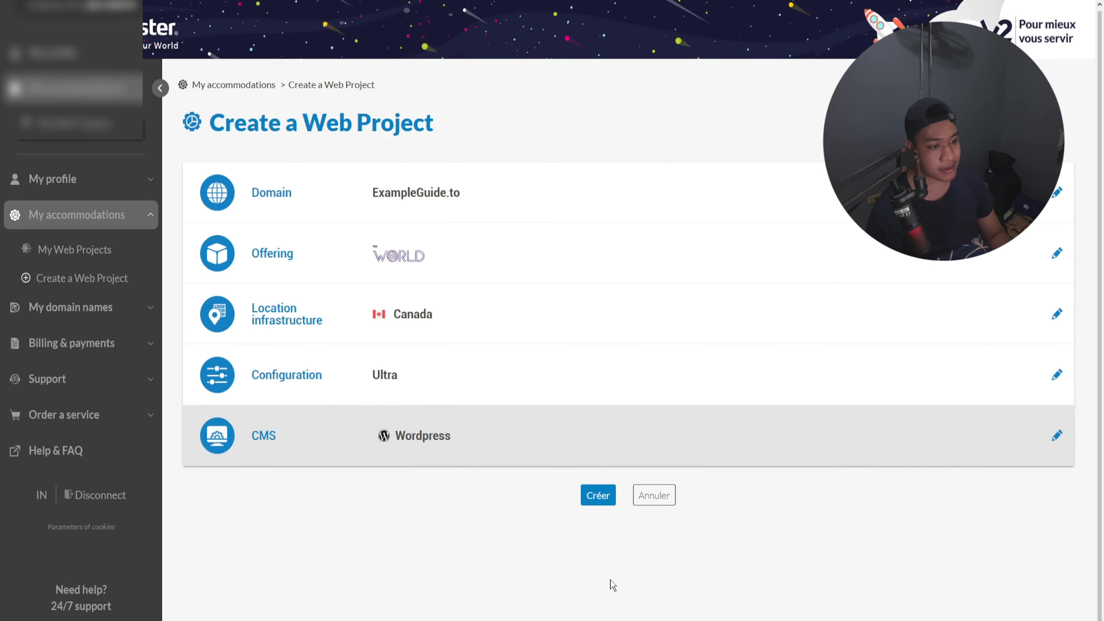
click(605, 499)
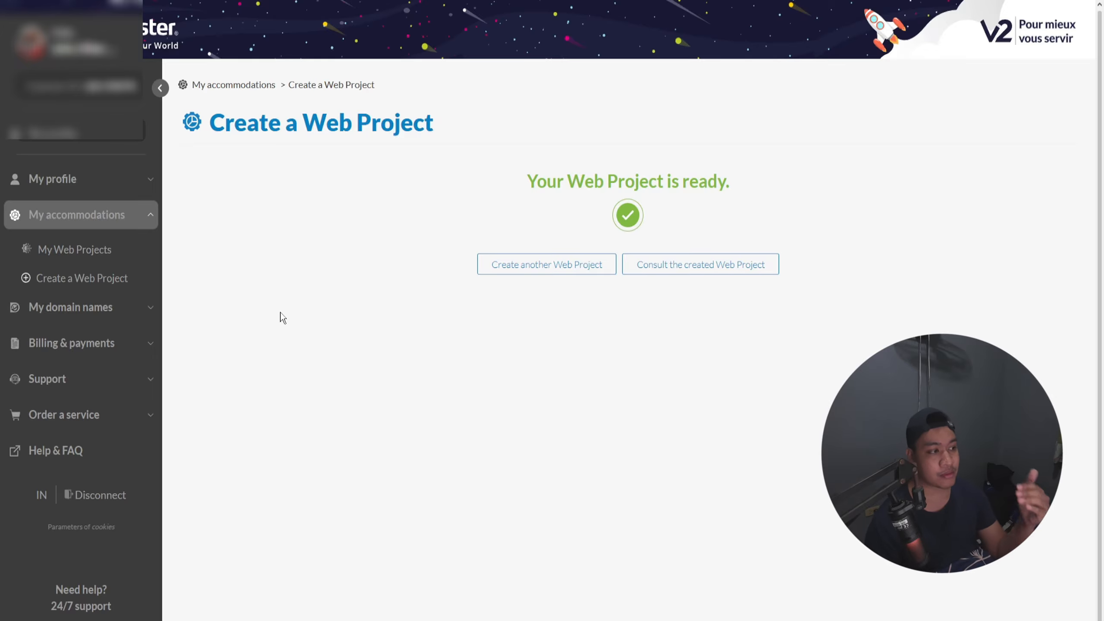
Step: View the exampleguide.to Web Project's details from the Web Projects list, including its CMS access information
click(89, 194)
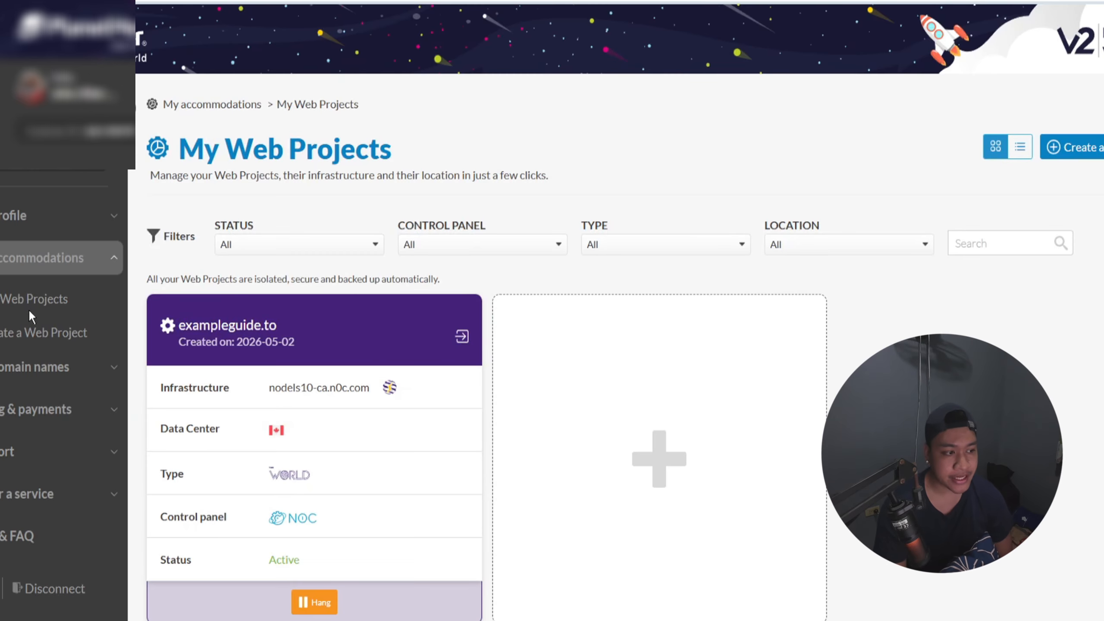
click(256, 333)
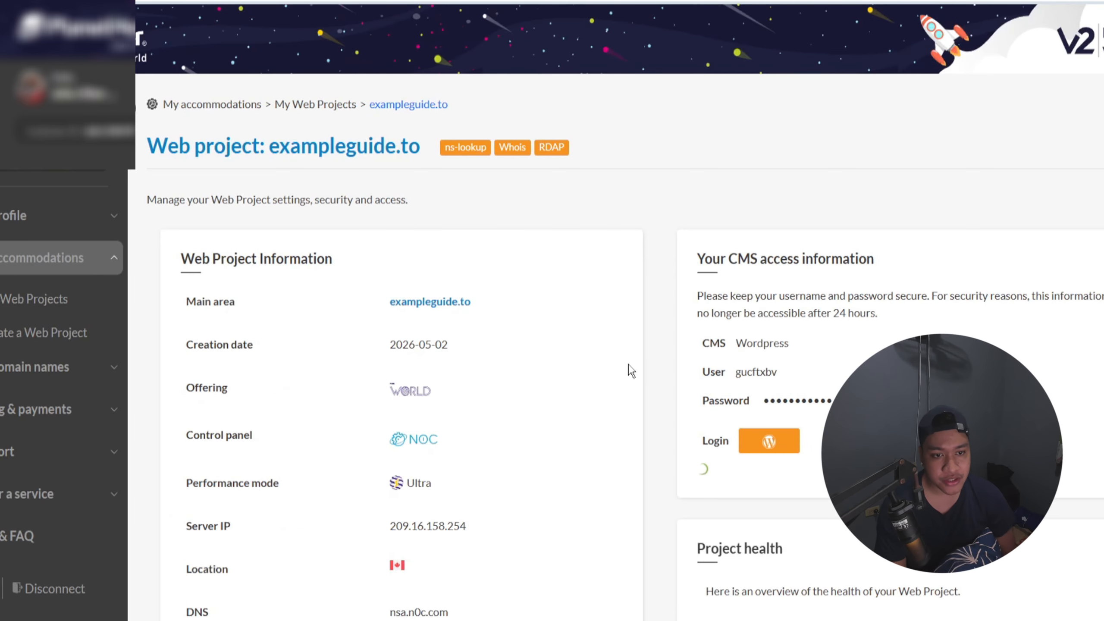
scroll(768, 366, down, 3)
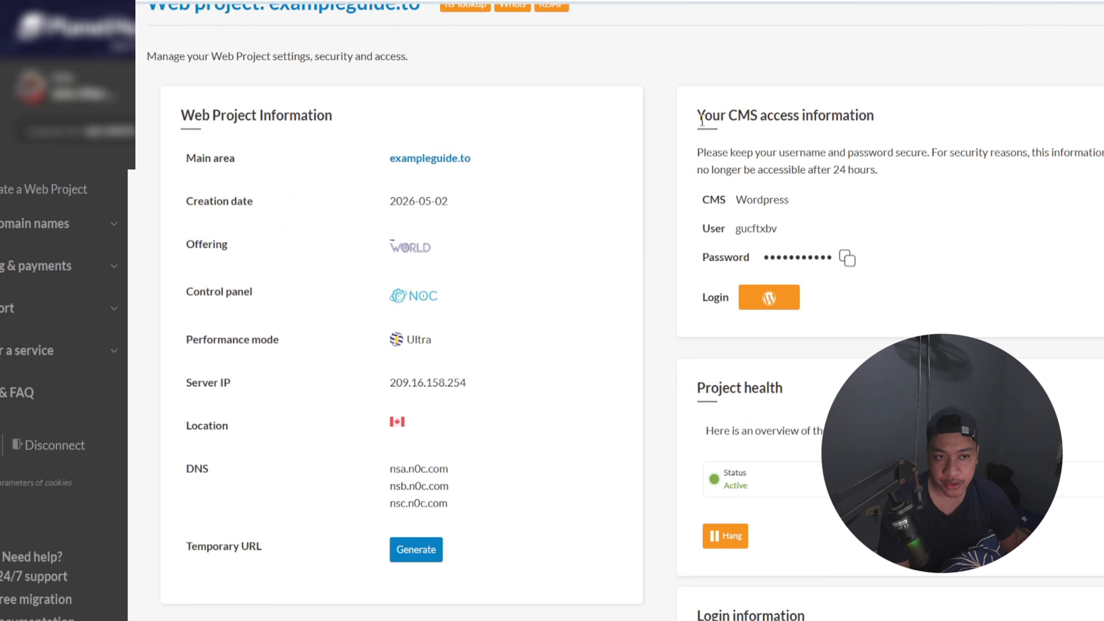
drag(759, 118, 868, 117)
click(868, 116)
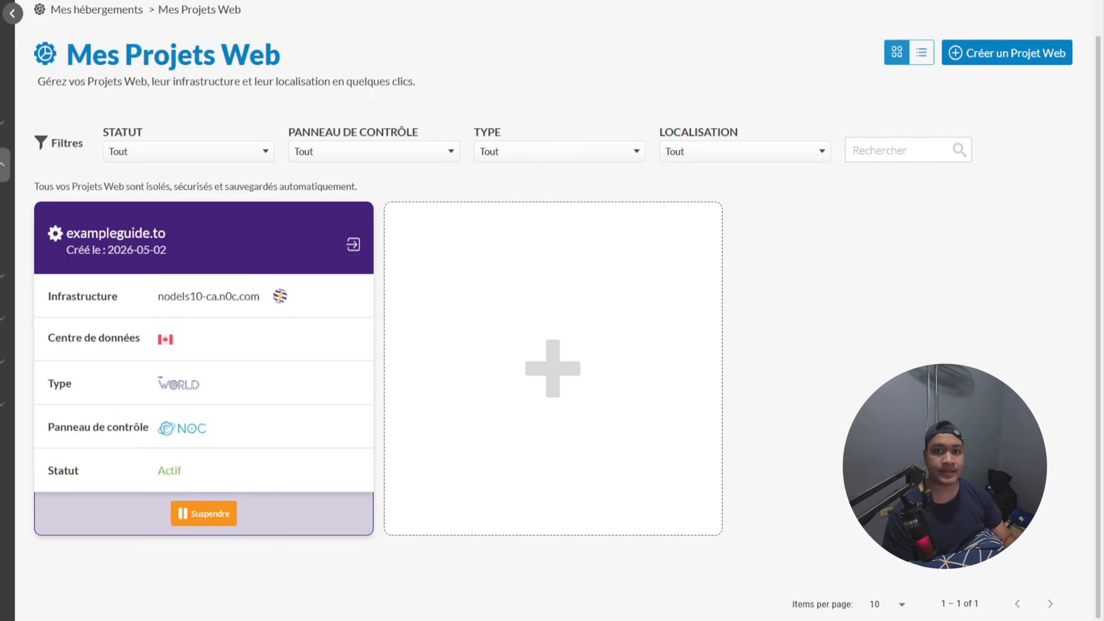
Step: Access the N0C control panel of the exampleguide.to Web Project and translate the page from French to English
click(0, 0)
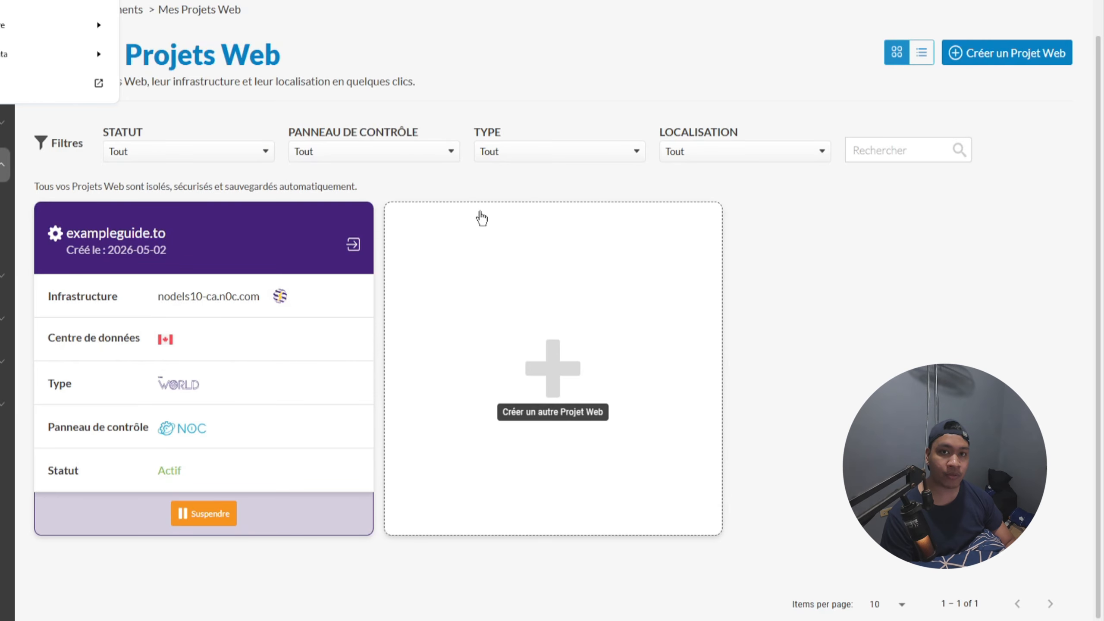
click(452, 247)
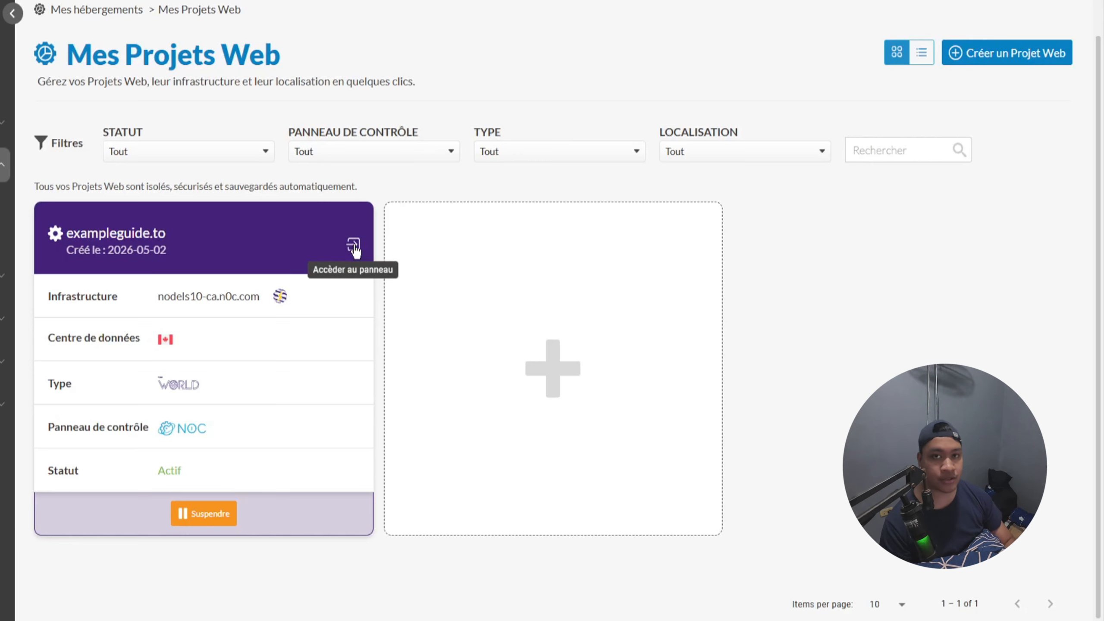
click(353, 246)
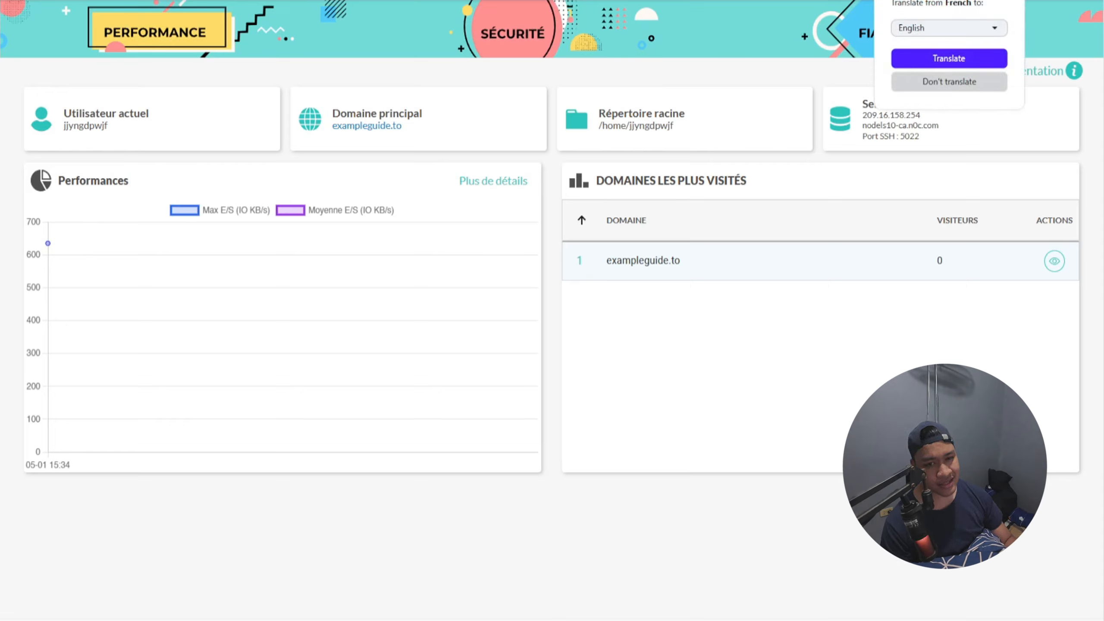
click(970, 64)
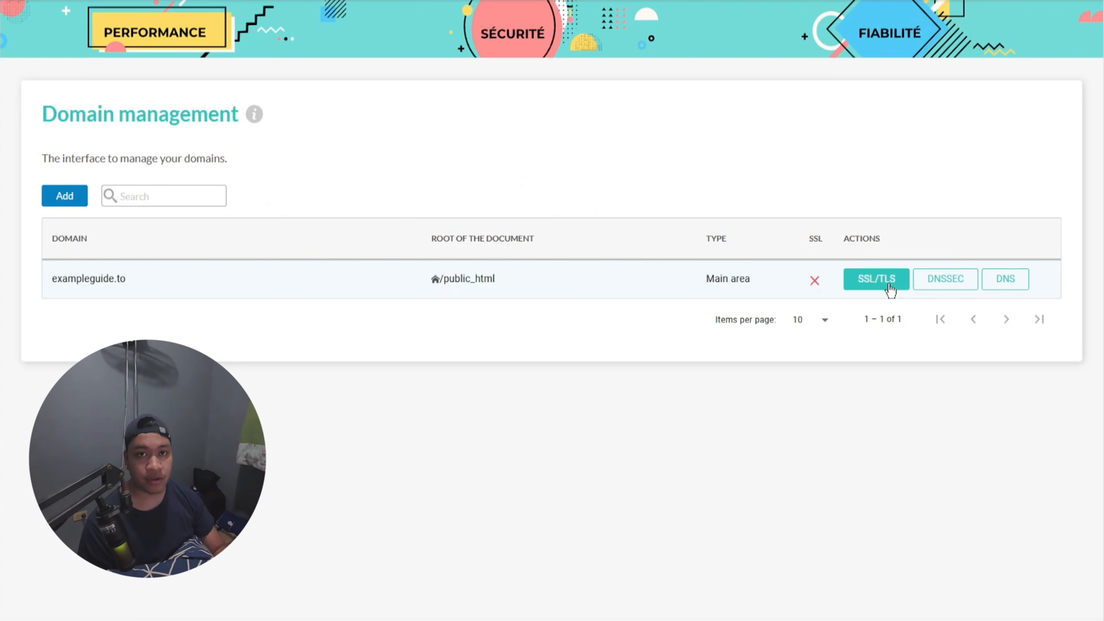
Step: Check exampleguide.to's SSL certificate state and the custom certificate installation form, and request renewal of the certificate
click(889, 287)
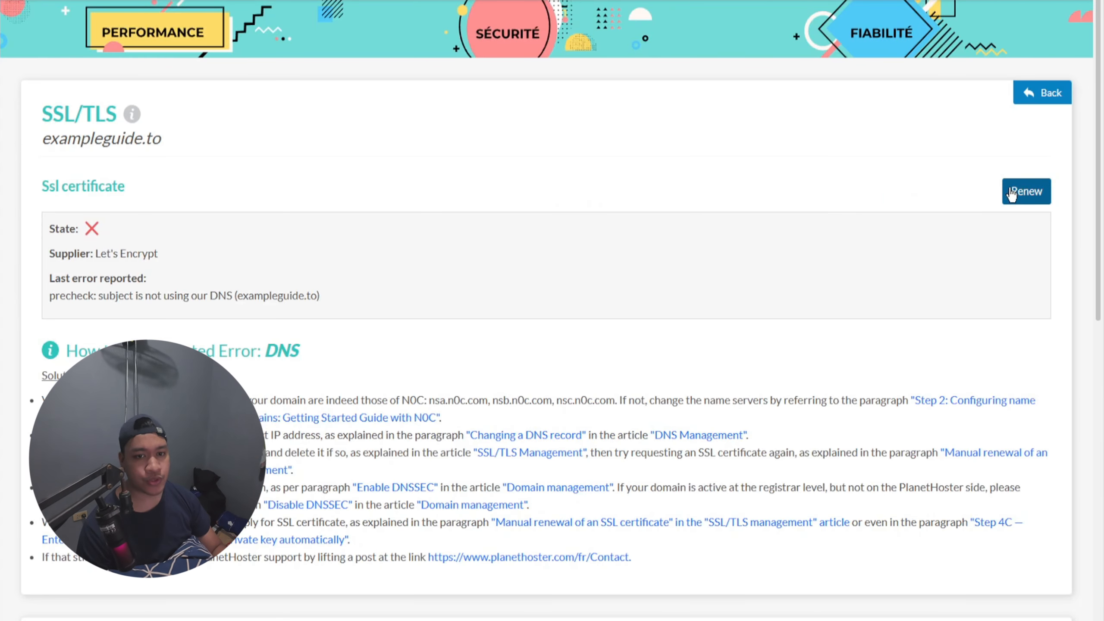
scroll(1014, 198, down, 5)
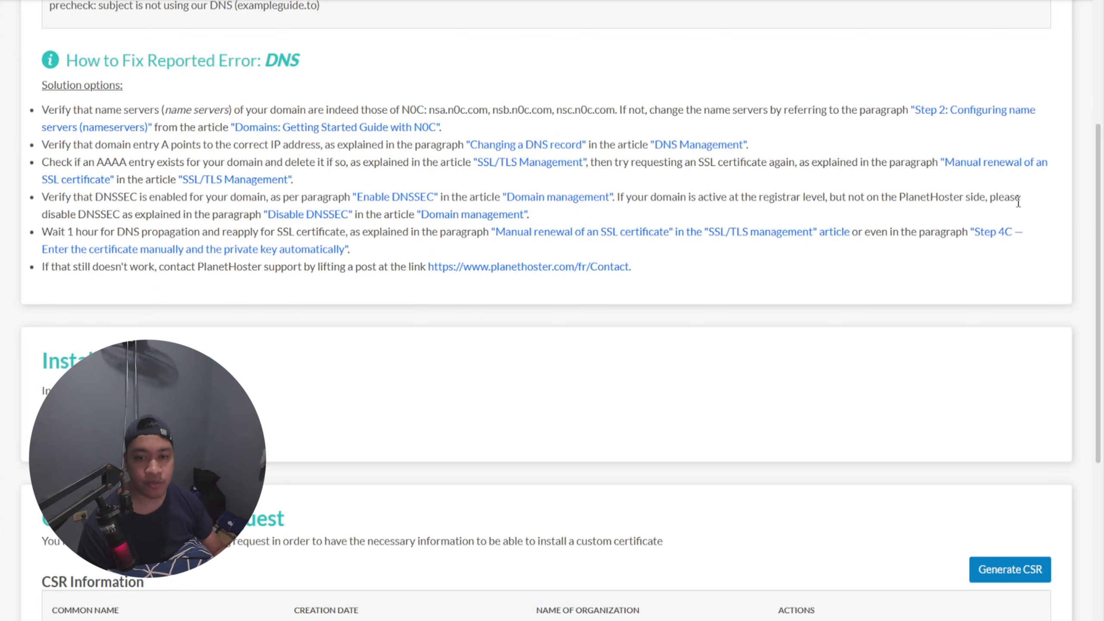
click(87, 426)
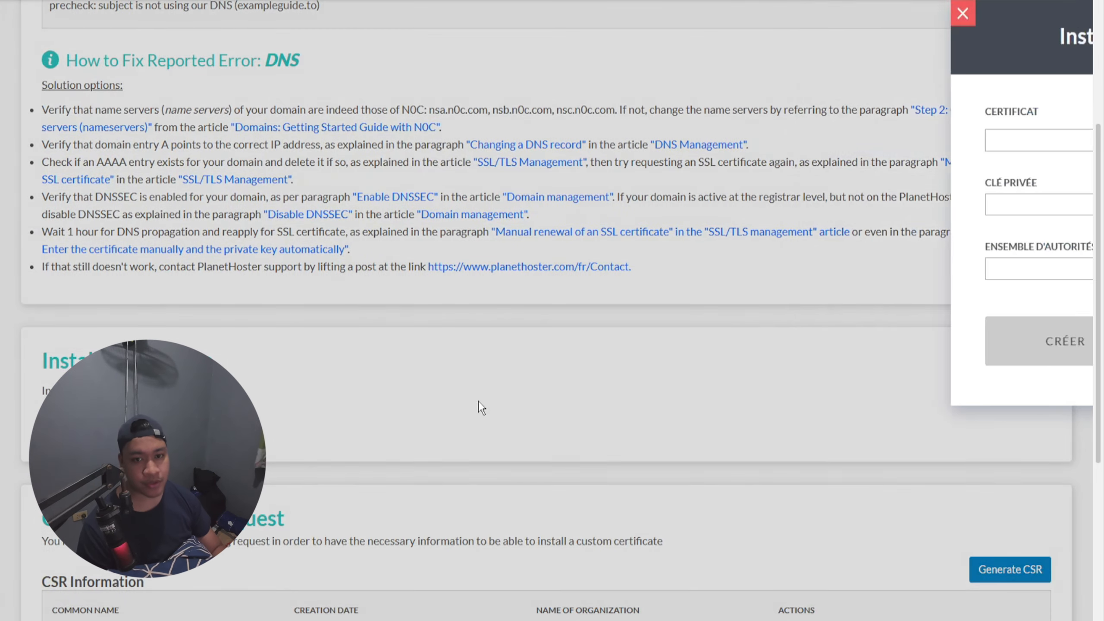
click(703, 18)
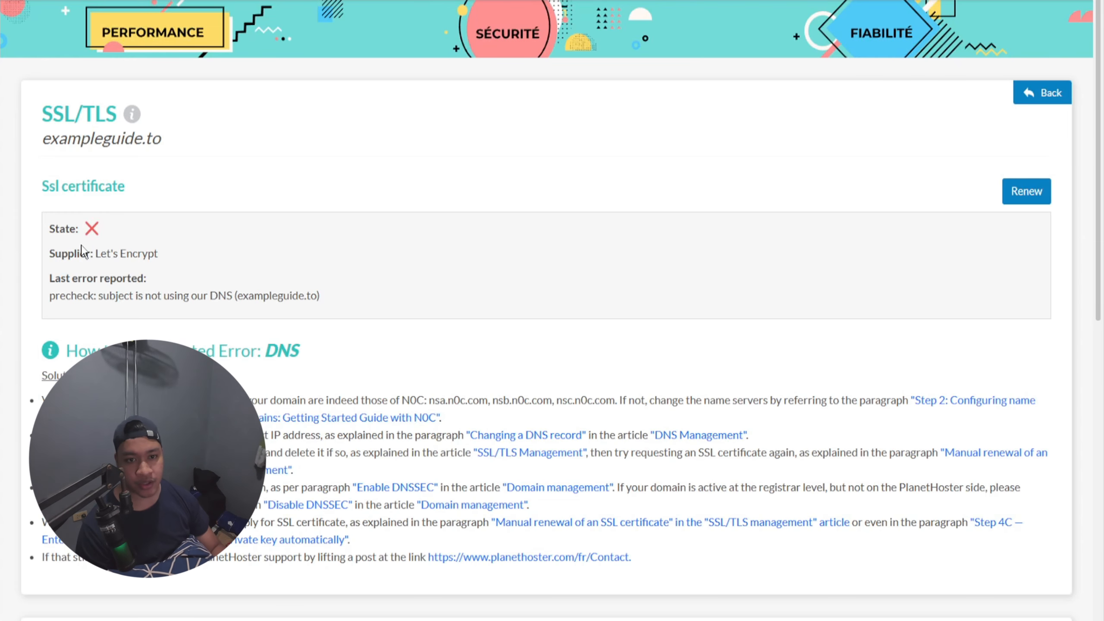
mouse_move(93, 231)
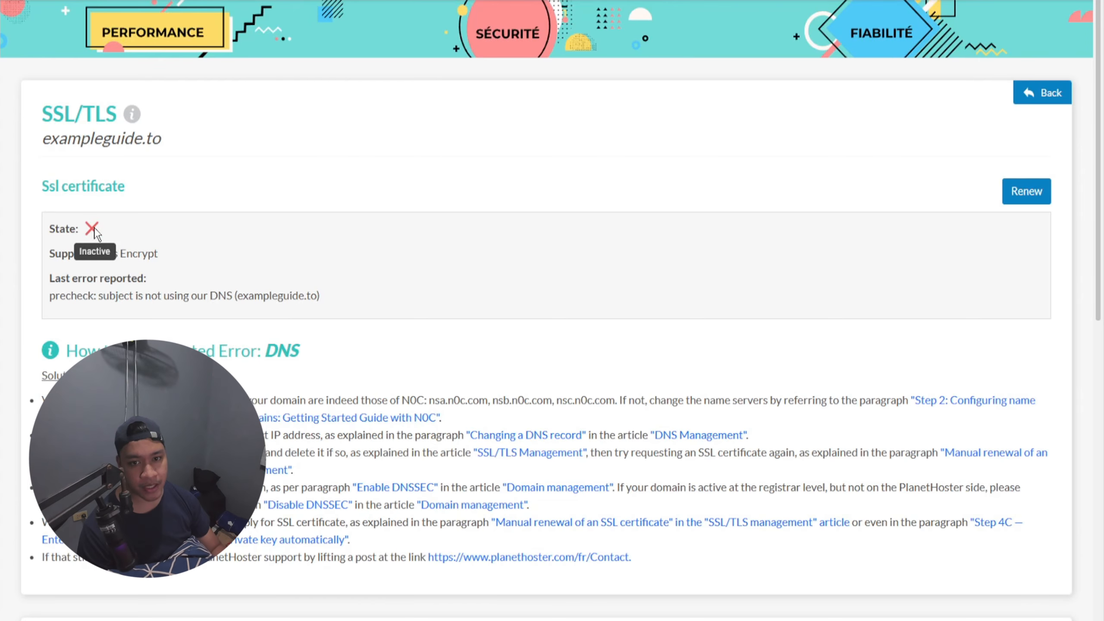
click(1035, 193)
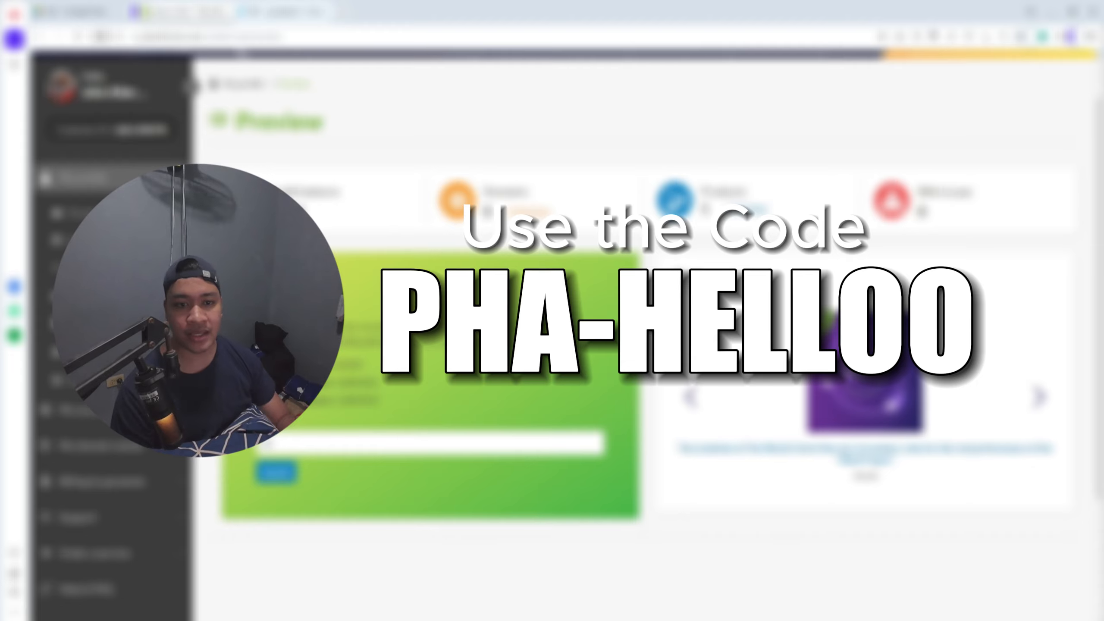
scroll(643, 348, down, 3)
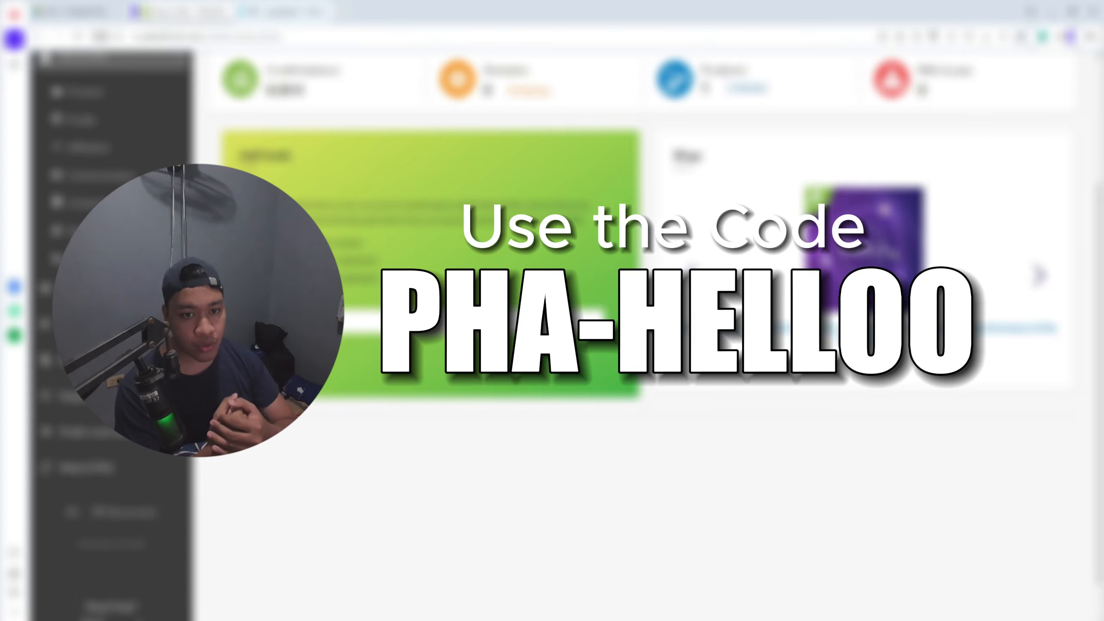
scroll(644, 348, down, 1)
scroll(643, 348, up, 3)
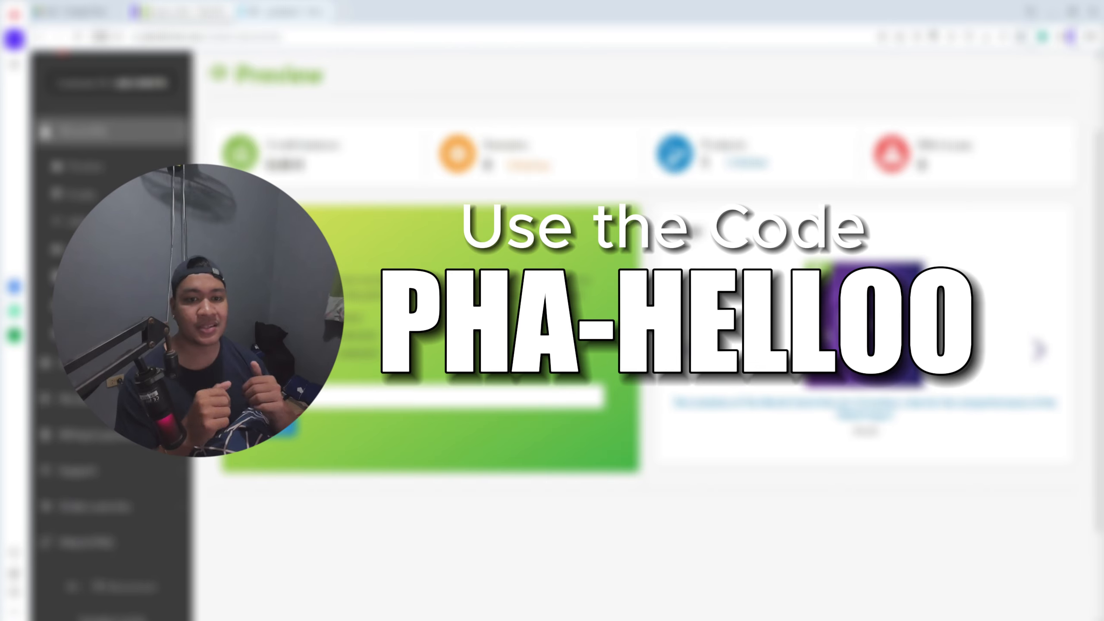
scroll(643, 348, down, 3)
scroll(643, 348, up, 6)
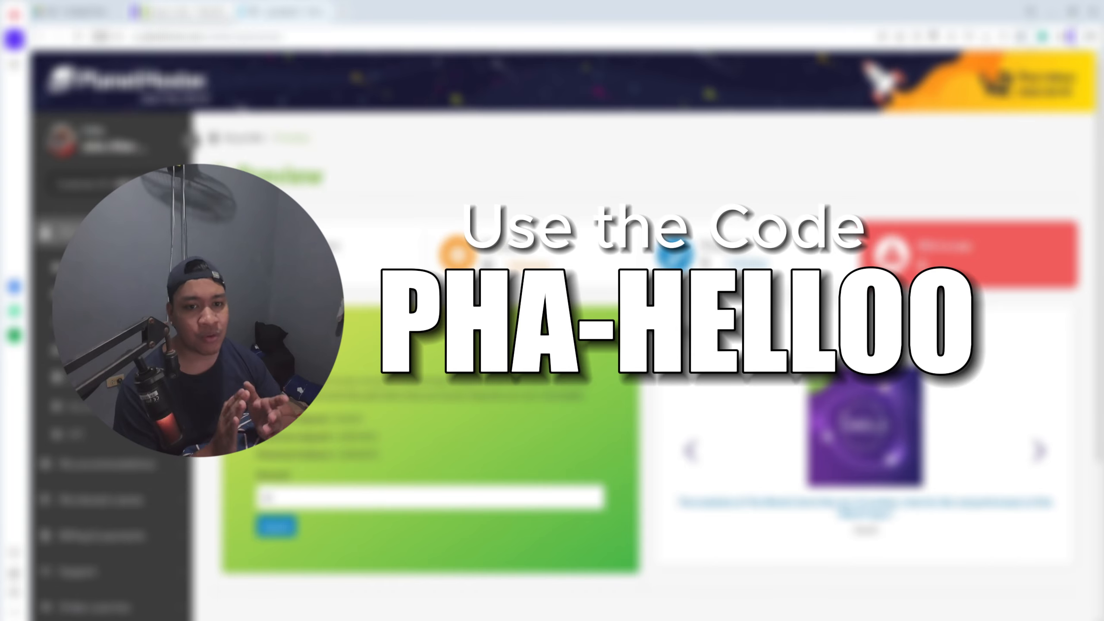
scroll(643, 348, down, 5)
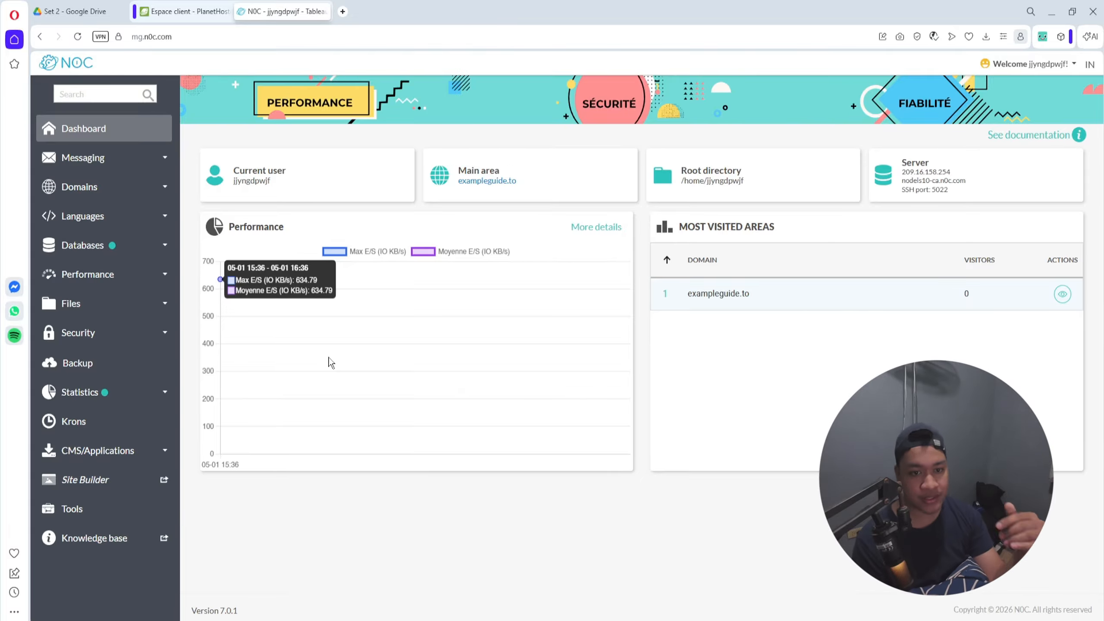
Step: Review the messaging tools in N0C: the new email account form with its domain choices and the email alias page
click(118, 163)
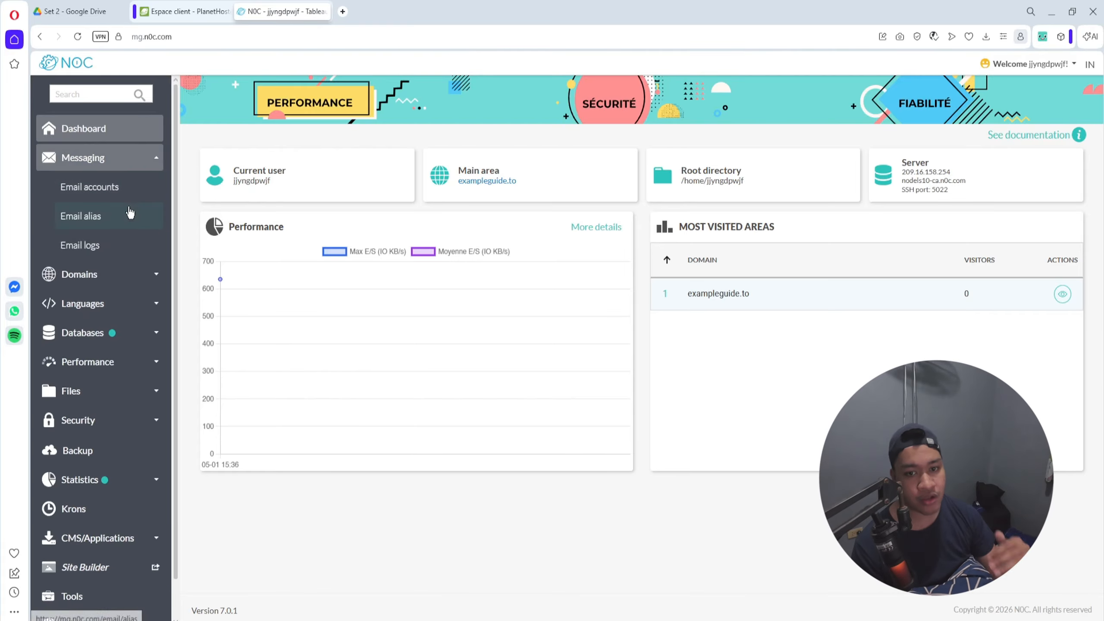
click(129, 194)
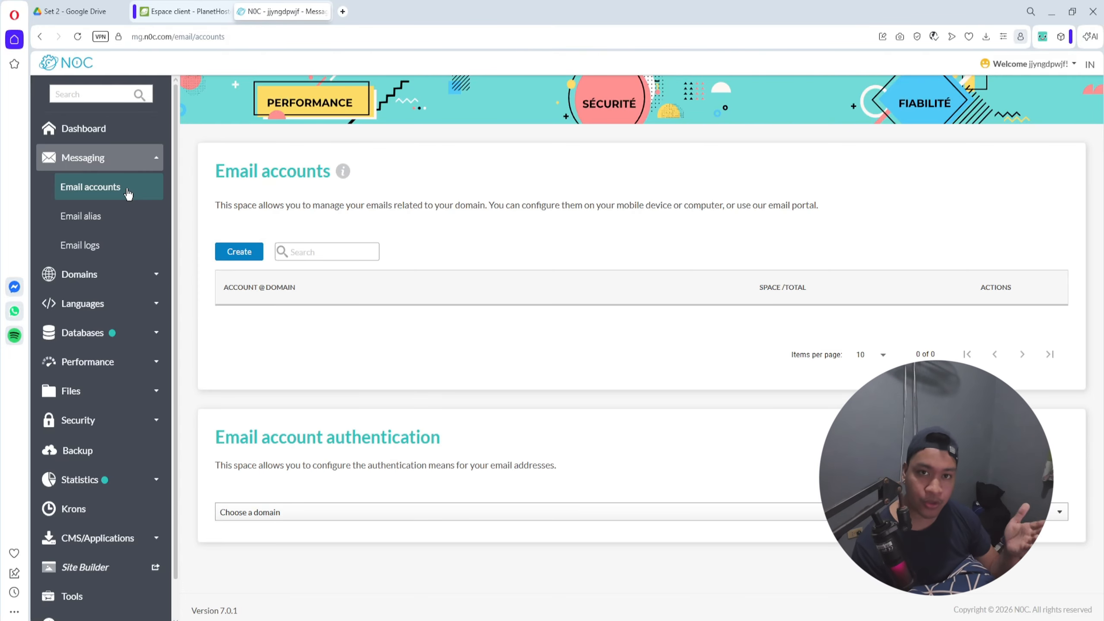
click(248, 256)
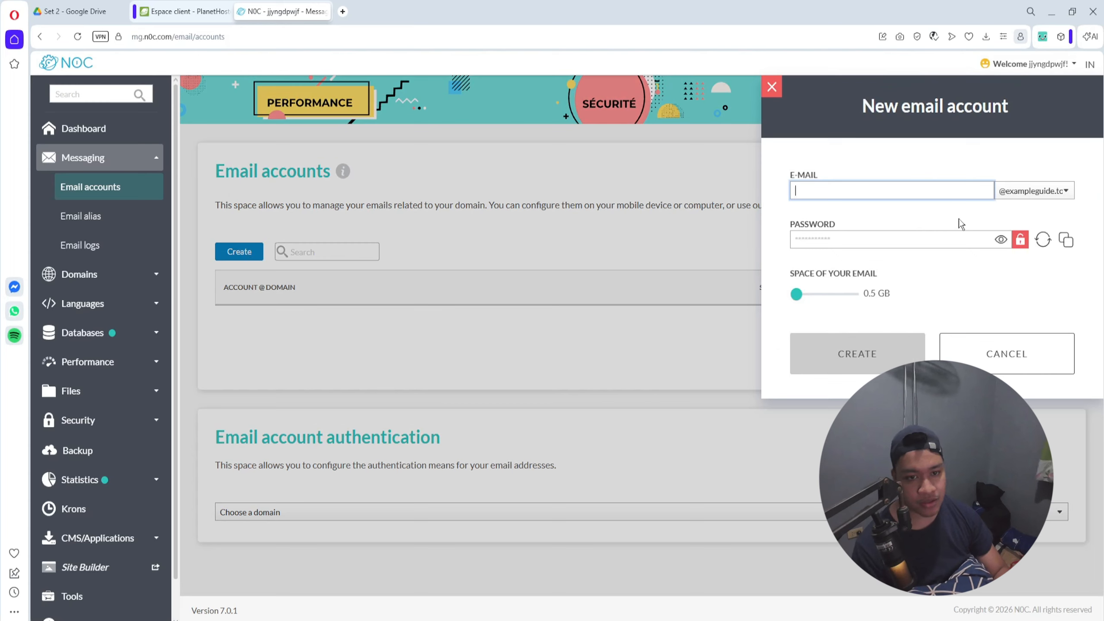
click(1031, 192)
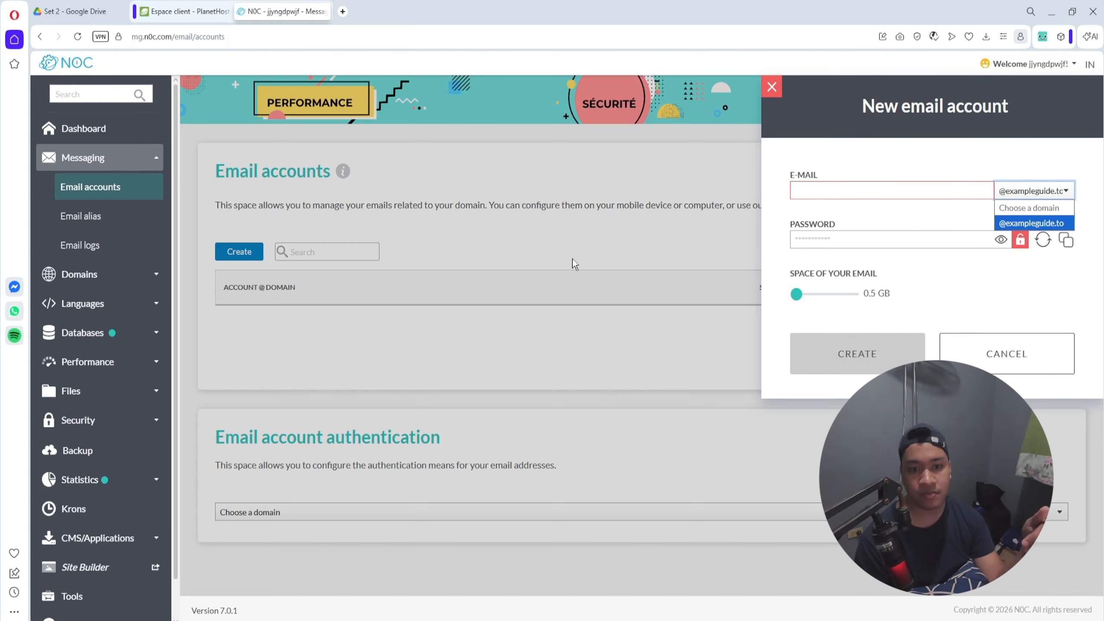
click(606, 275)
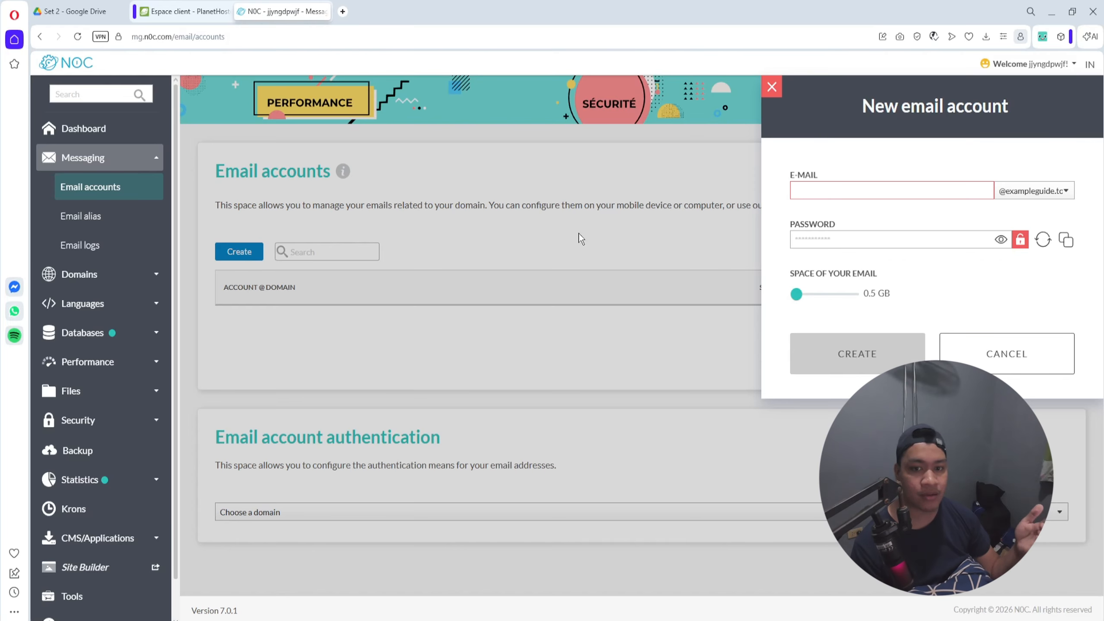
click(89, 217)
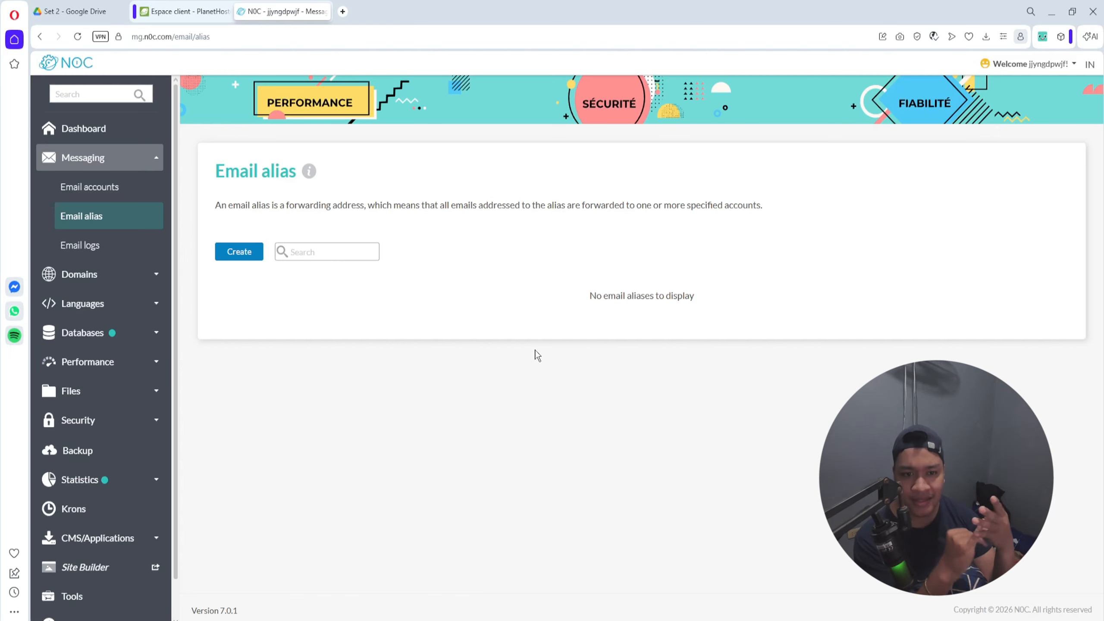
right_click(535, 351)
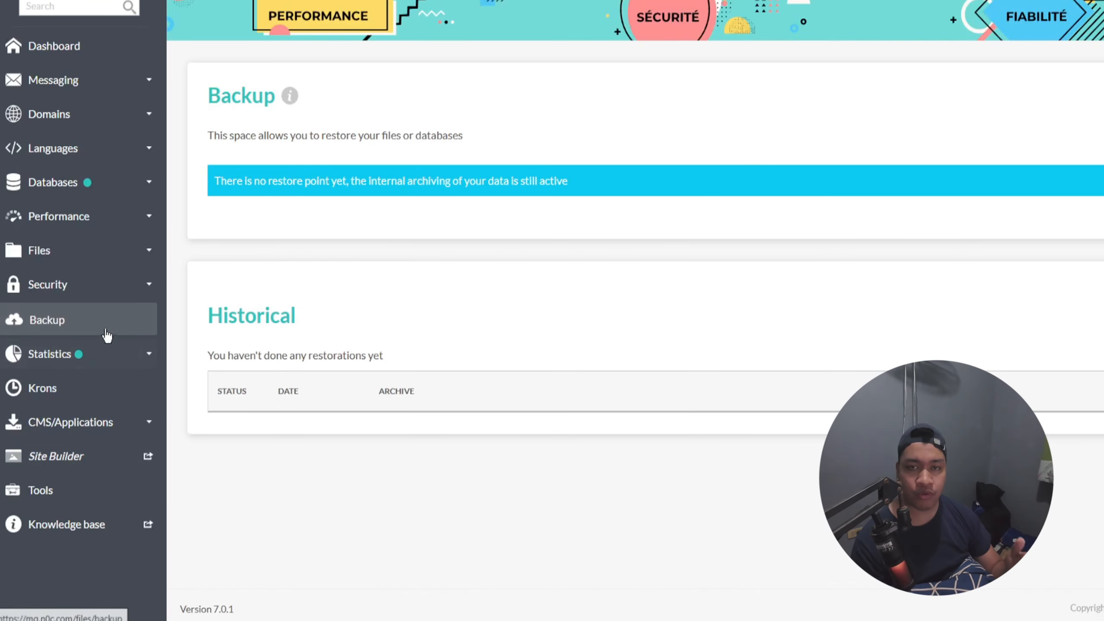
Step: View the performance statistics for the last 24 hours and the backup page for restoring files or databases
click(90, 360)
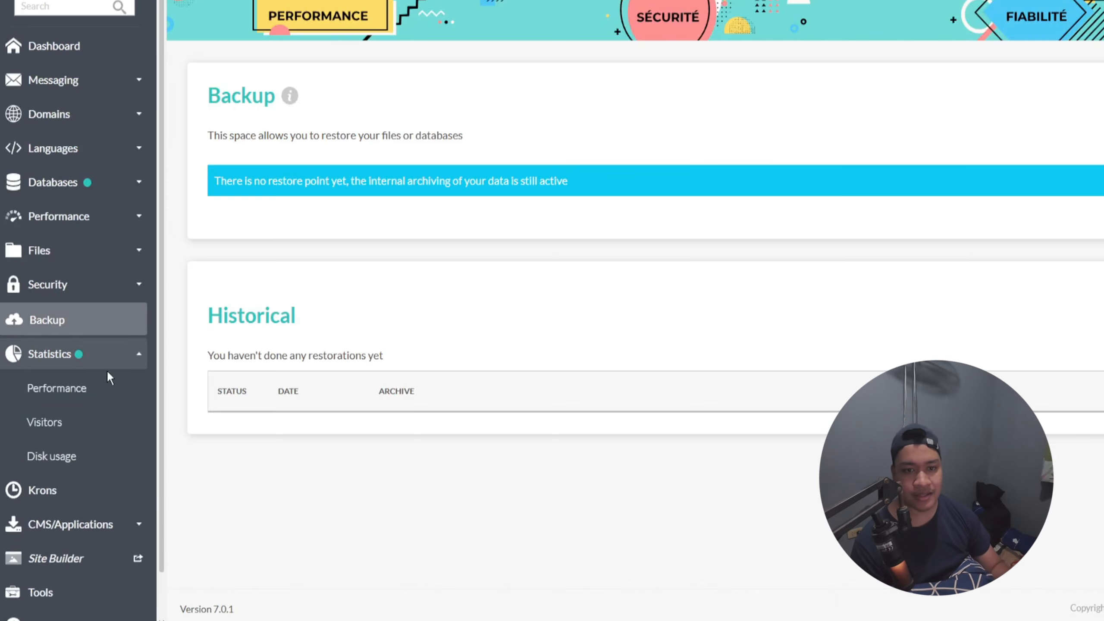
click(89, 390)
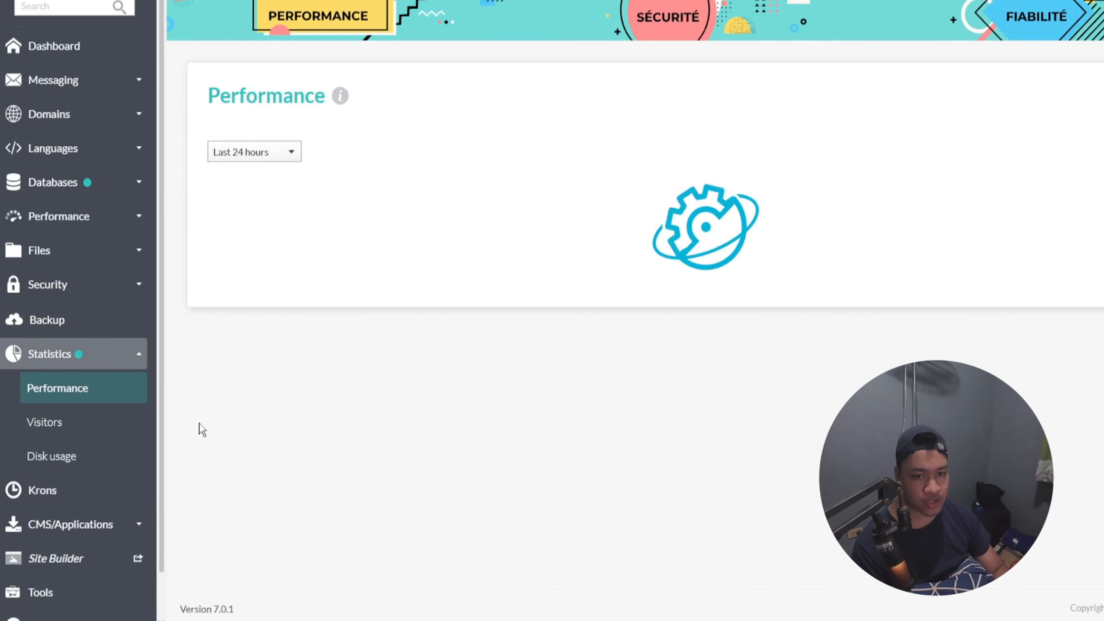
click(61, 329)
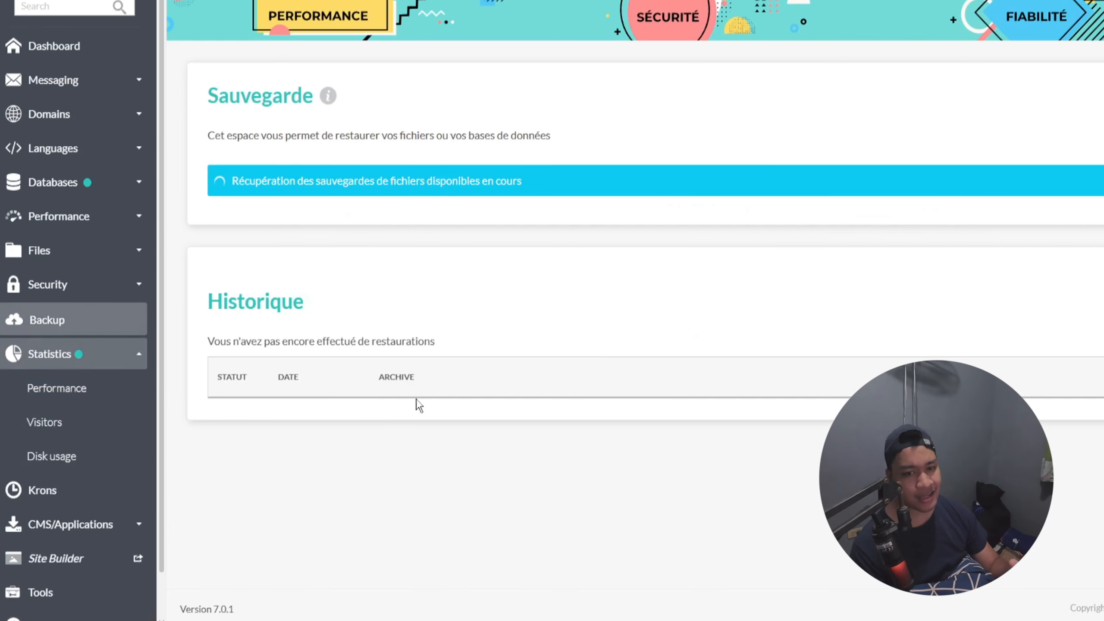
Step: Review the security pages for the Web App Firewall (WAF), the firewall history and two-factor authentication
click(77, 300)
click(60, 320)
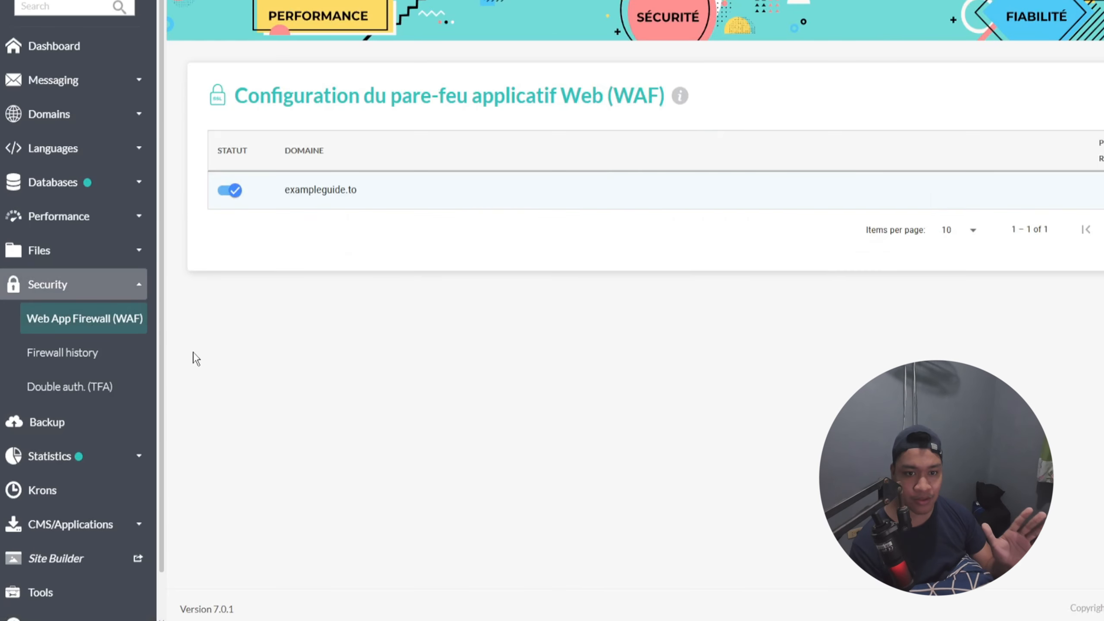
click(113, 363)
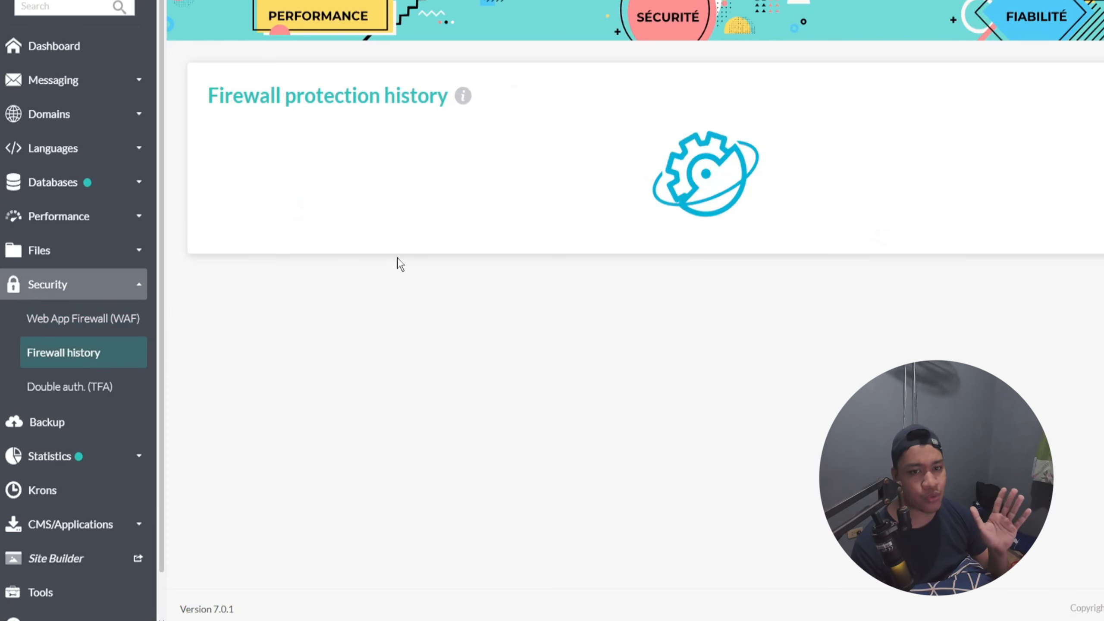
click(101, 389)
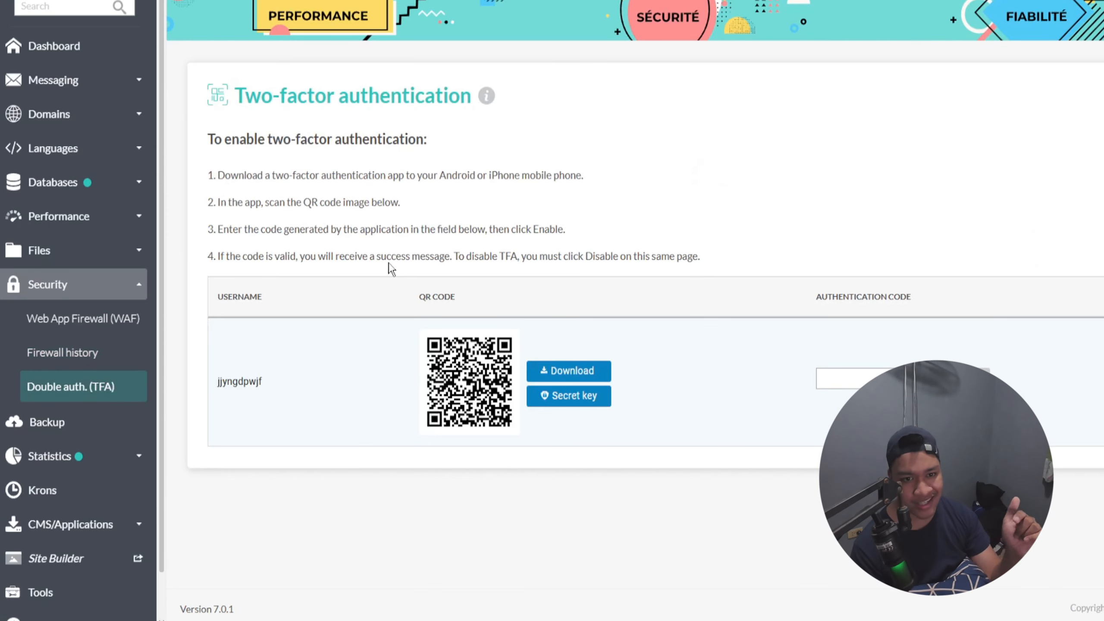
Step: Expand the performance tools and view the LSCache settings for exampleguide.to
click(60, 216)
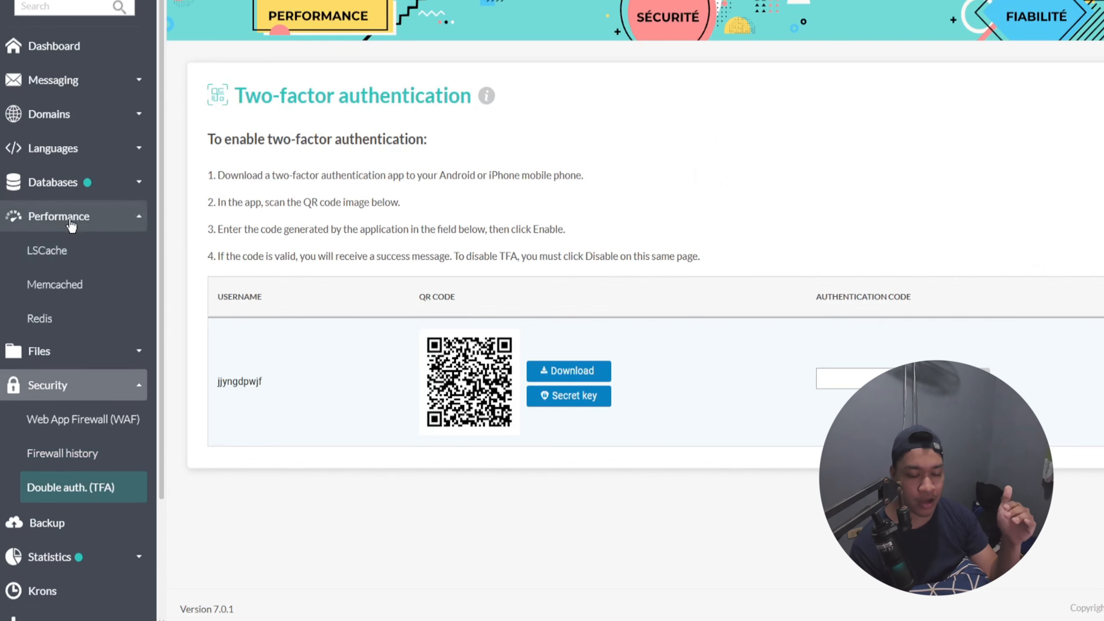
click(78, 250)
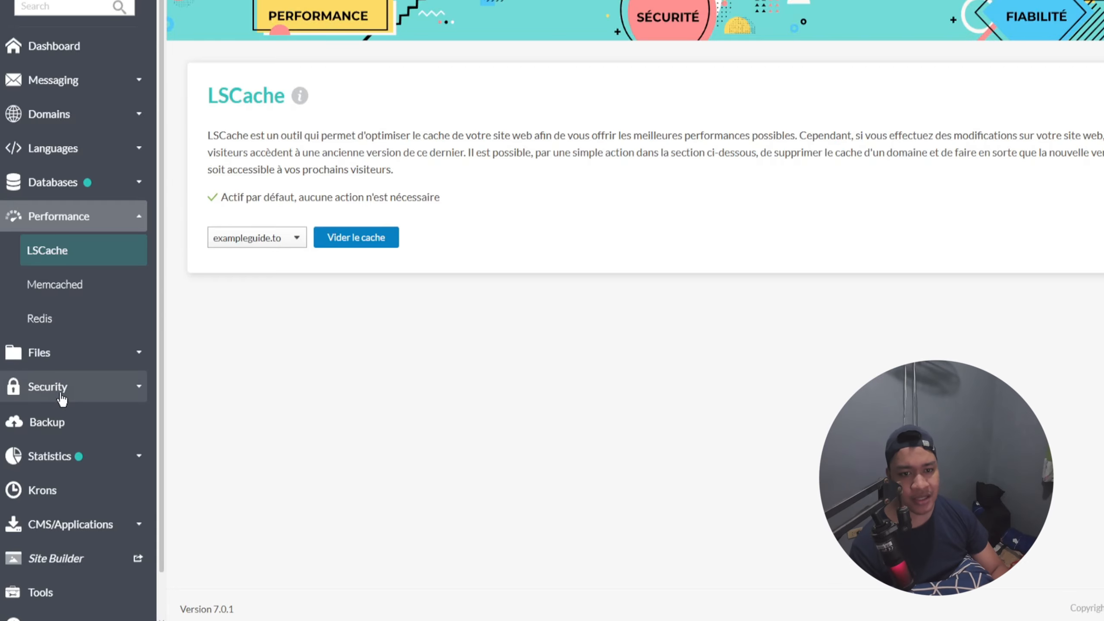
Step: View the backup page in N0C and expand the security and statistics tools
click(74, 386)
click(85, 420)
click(90, 425)
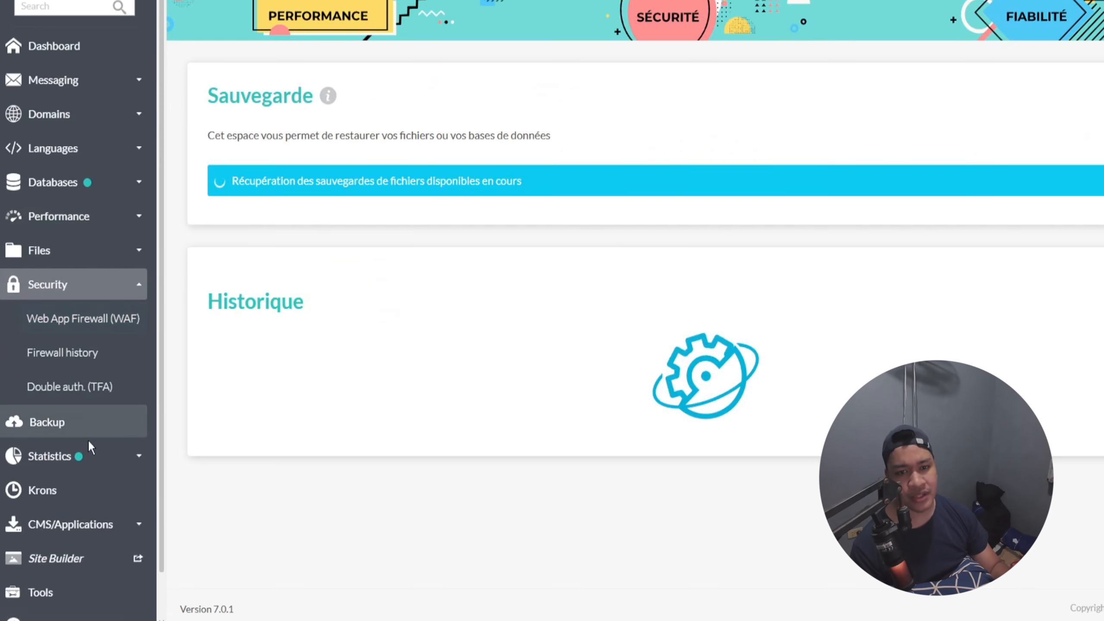
click(74, 456)
click(80, 462)
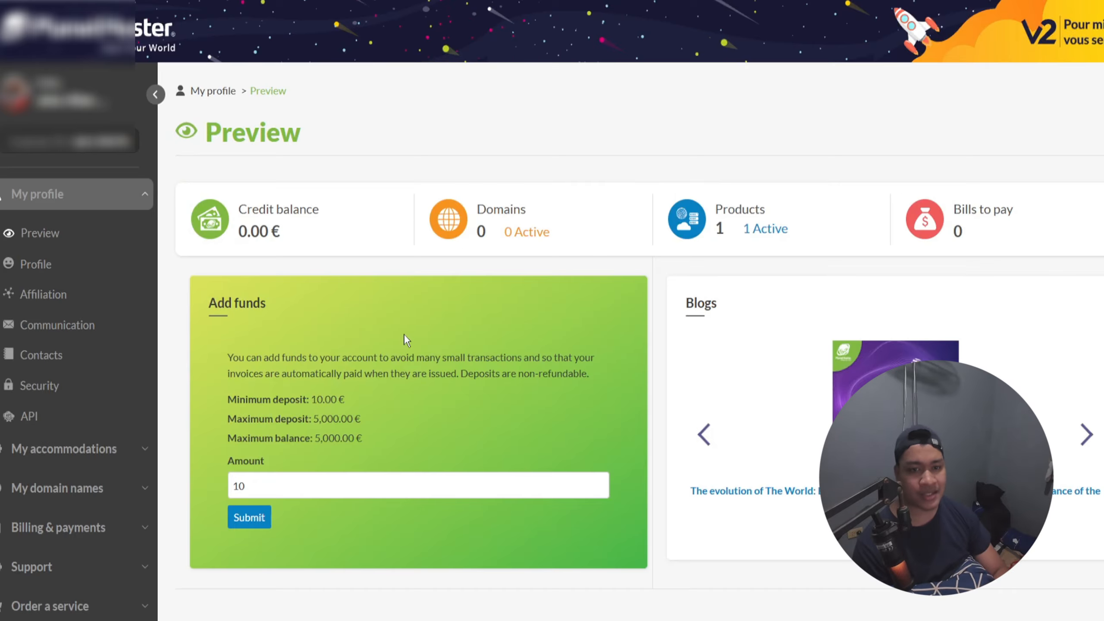
scroll(404, 333, down, 2)
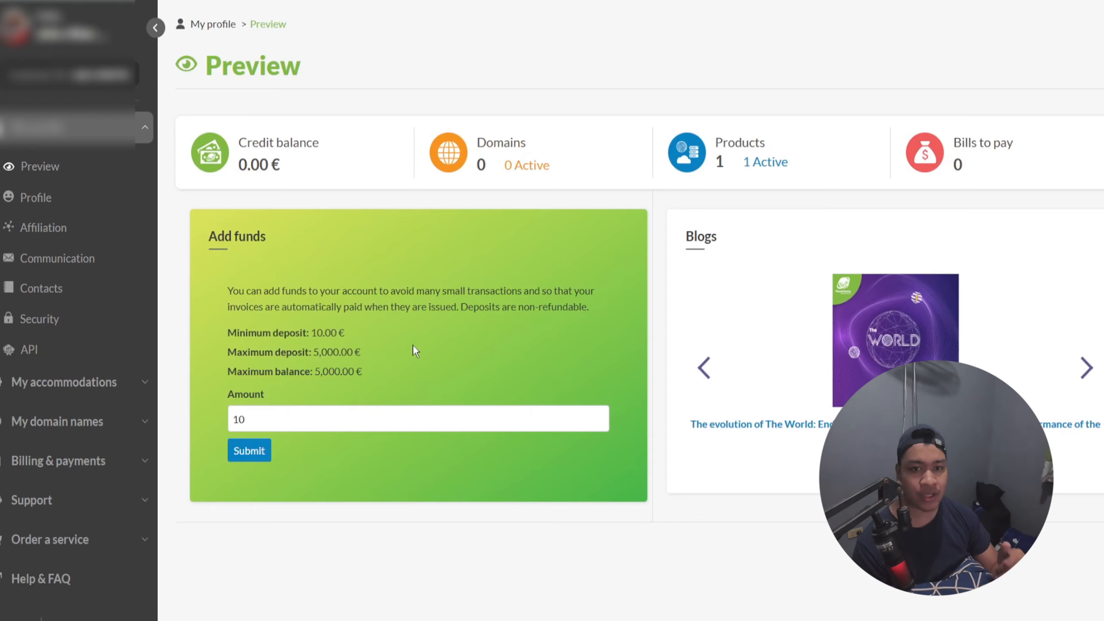
scroll(415, 345, down, 3)
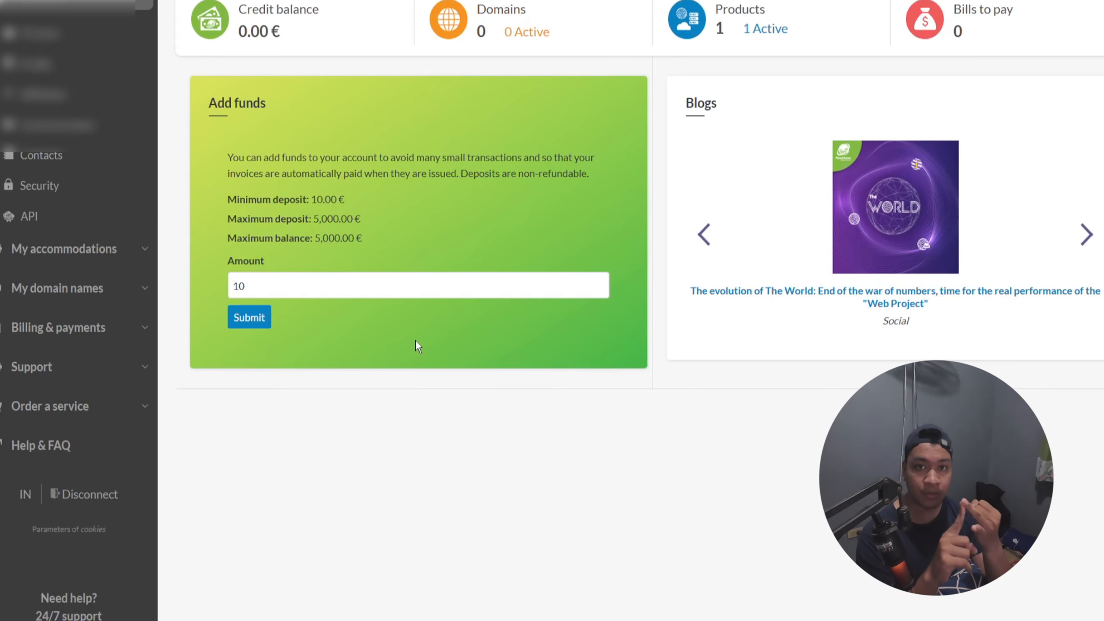
scroll(420, 342, down, 1)
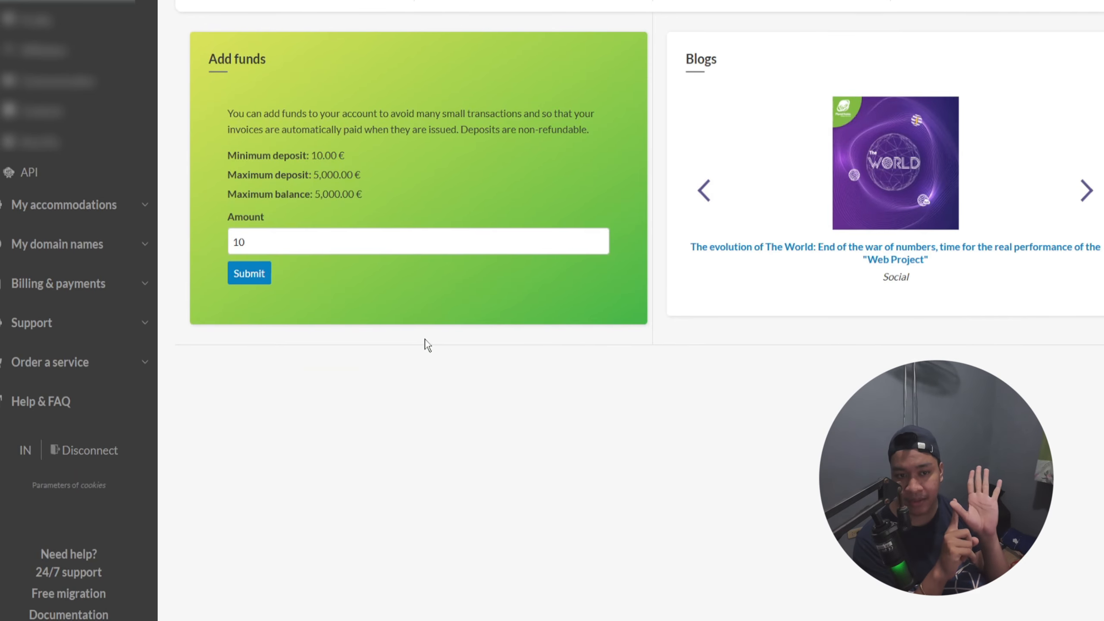
scroll(435, 324, up, 5)
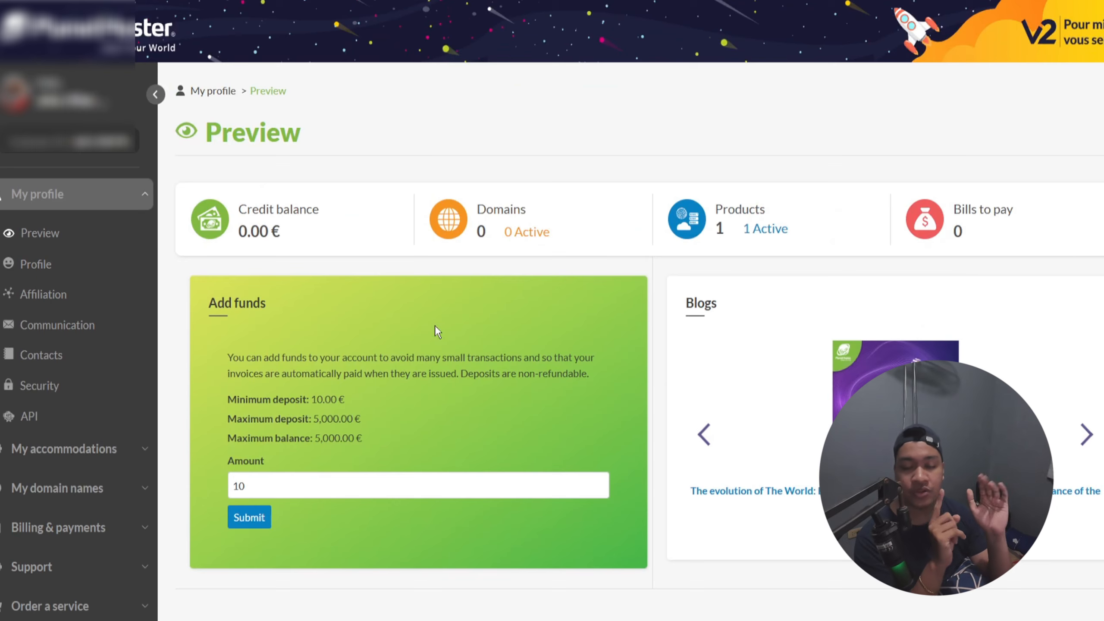
scroll(435, 326, down, 5)
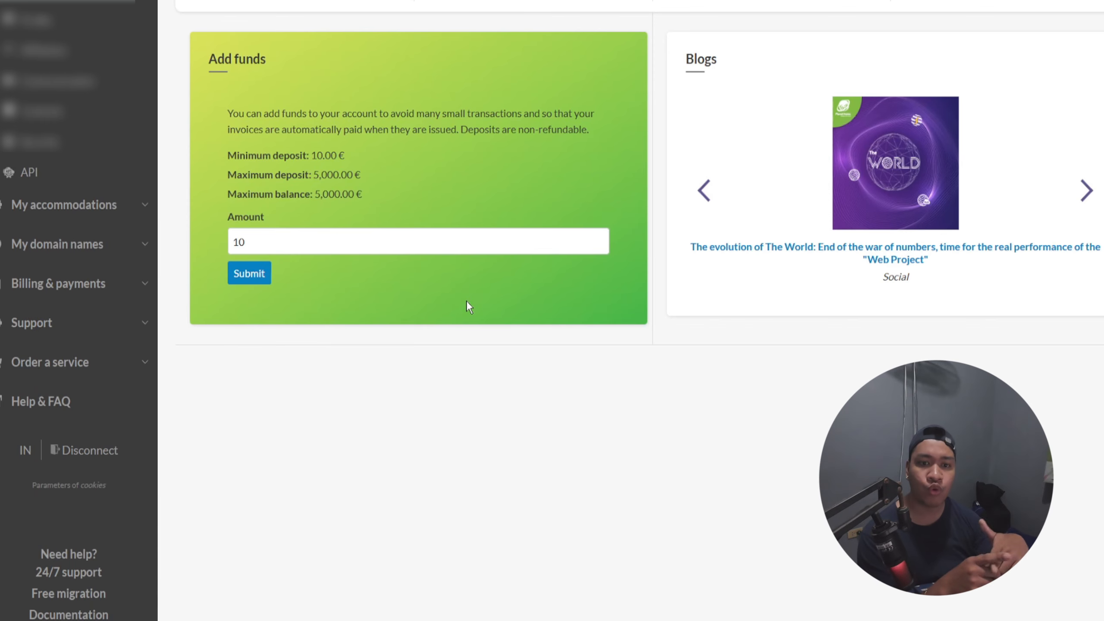
scroll(466, 301, up, 4)
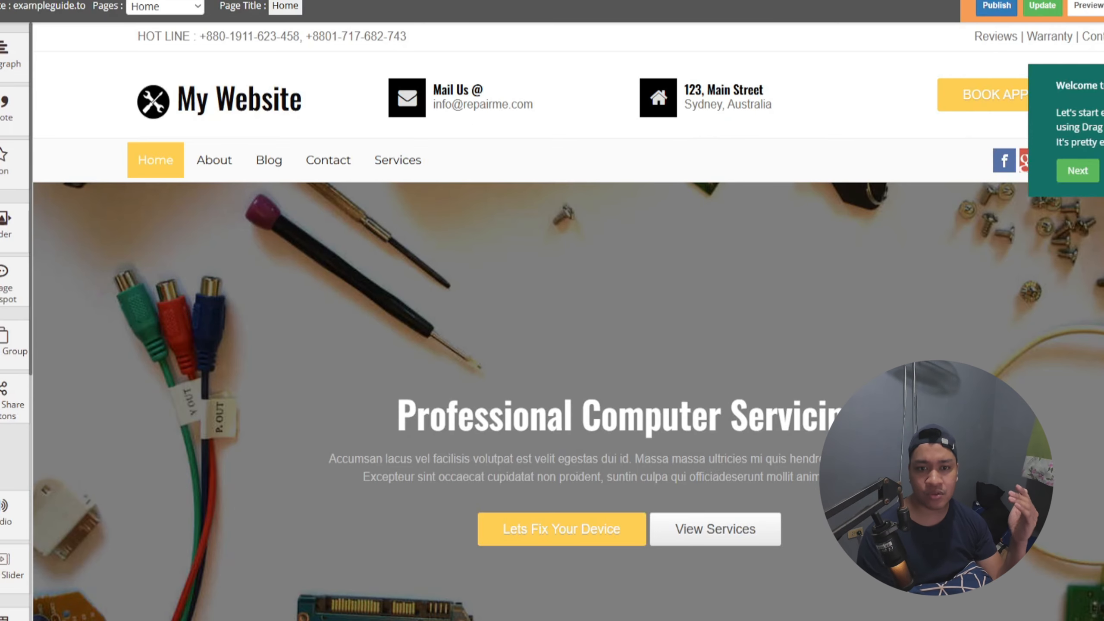
Step: Review the exampleguide.to home page template in the site builder down to Our Services and open the Laptop Repair service box settings
scroll(565, 322, down, 2)
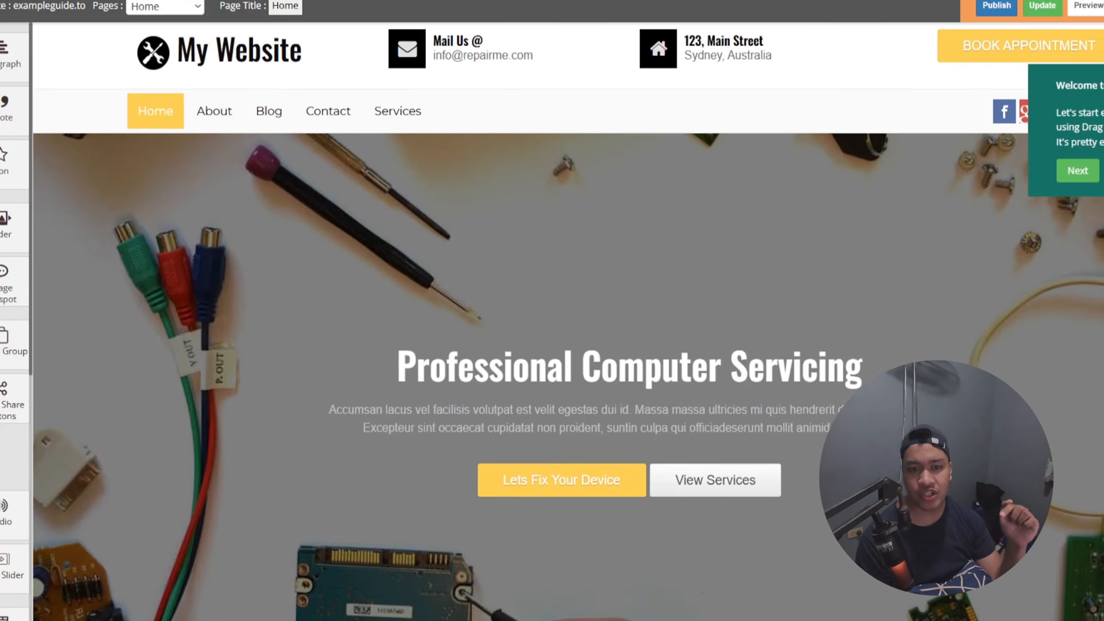
scroll(565, 322, down, 5)
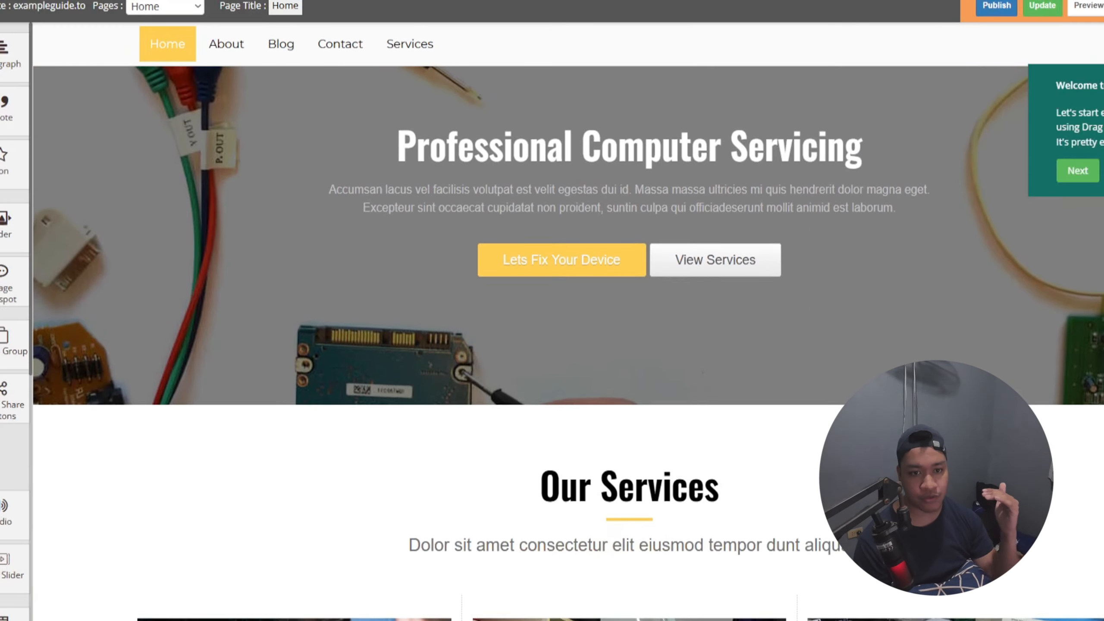
scroll(565, 321, down, 4)
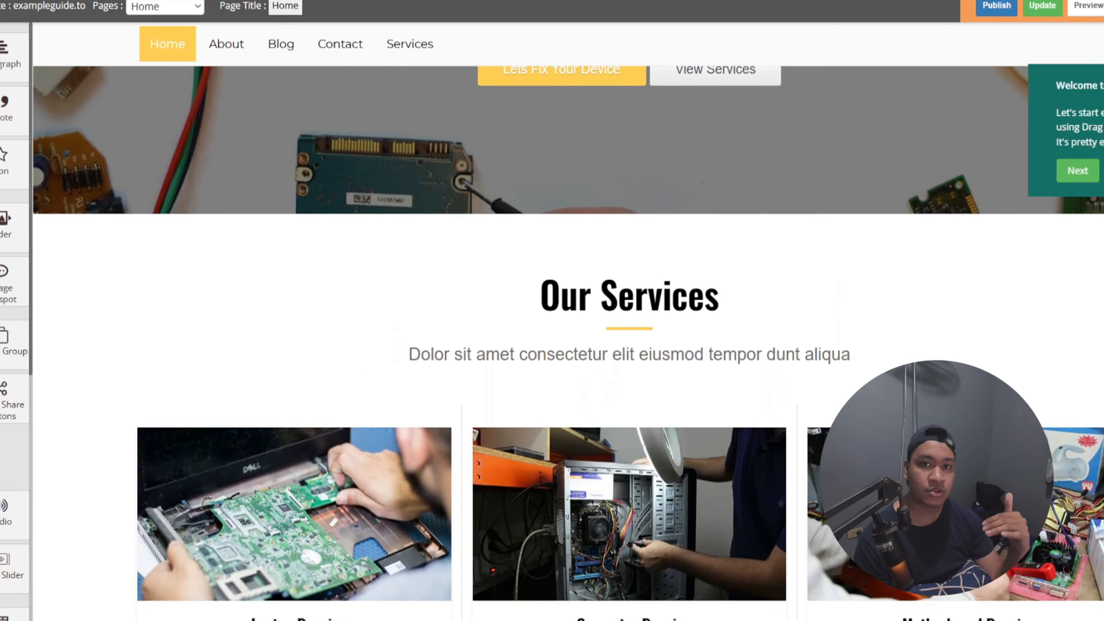
scroll(565, 322, down, 4)
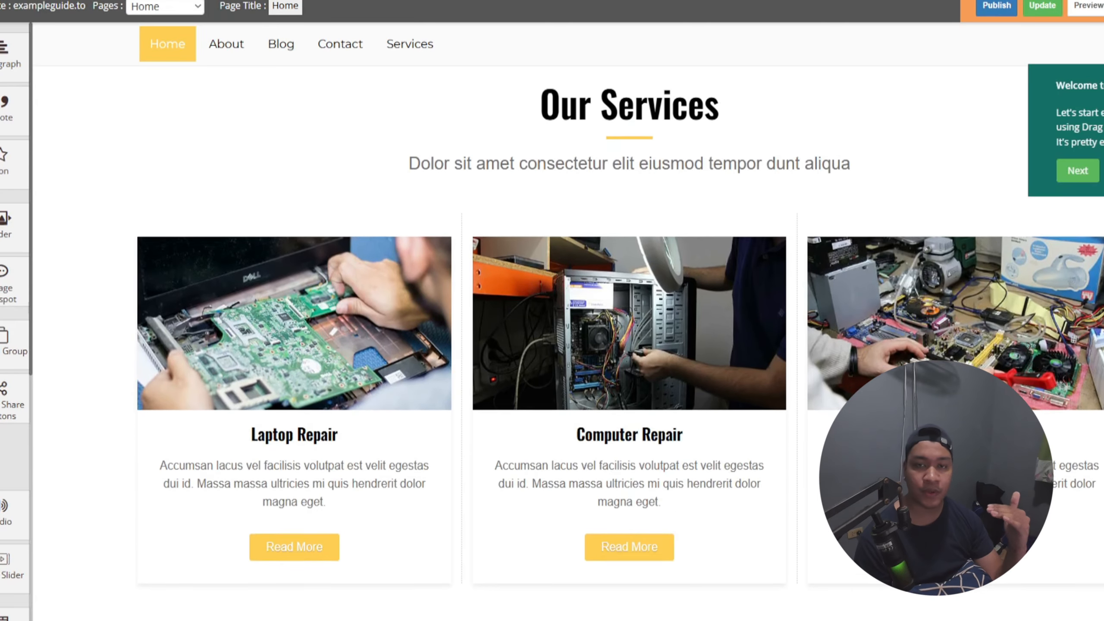
scroll(564, 322, down, 1)
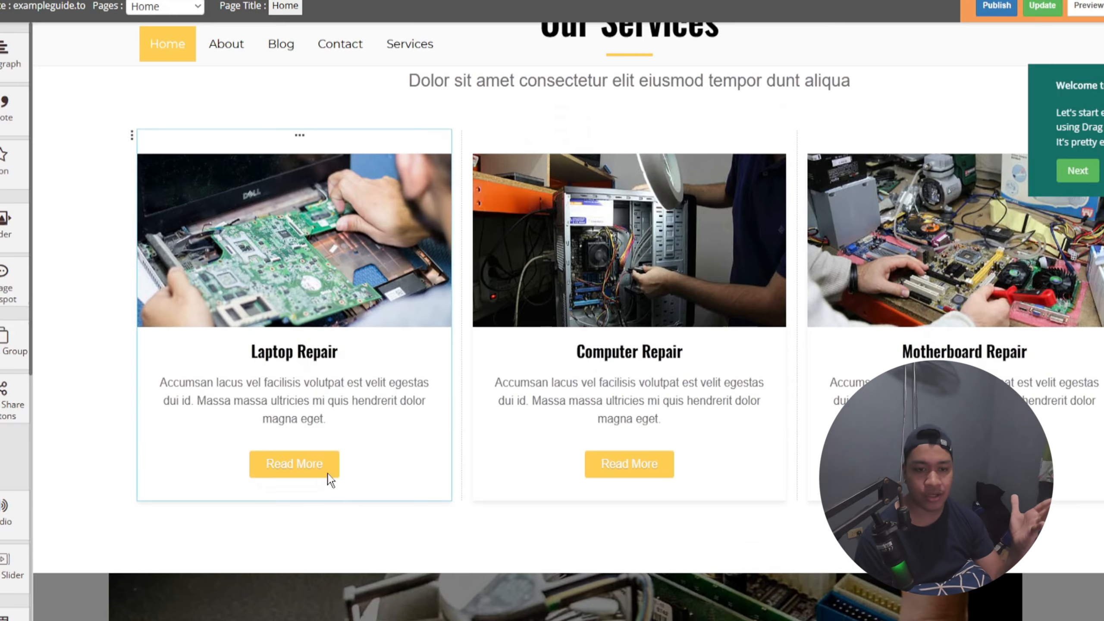
click(362, 318)
Step: Close the service box settings and review the home page template's Work Process, company figures and Reasonable Pricing sections
scroll(596, 337, up, 9)
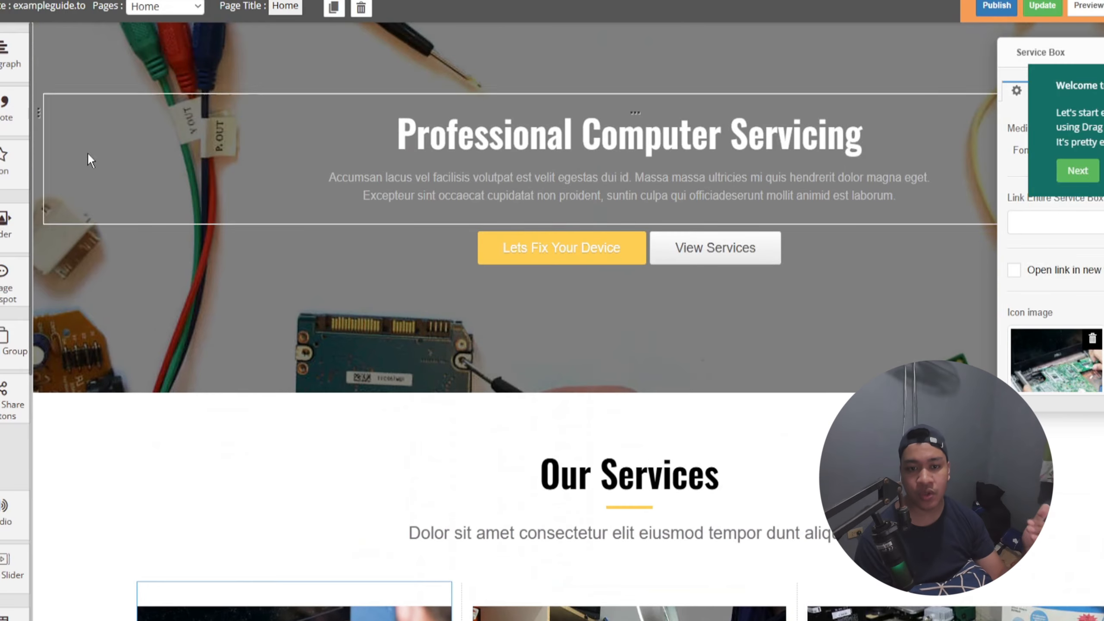
scroll(186, 324, up, 6)
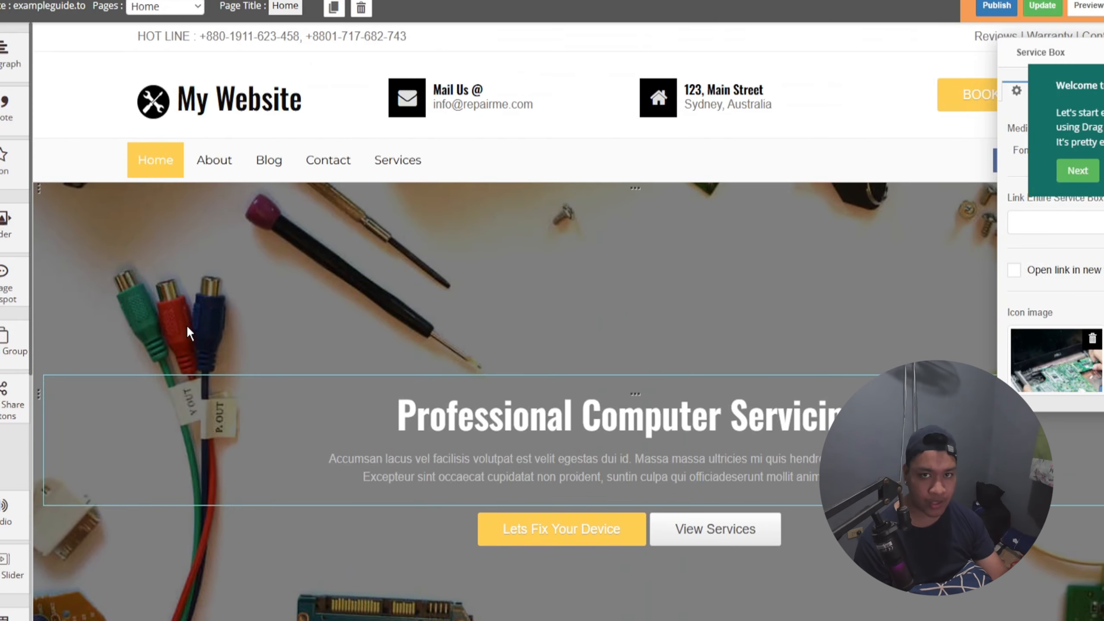
click(225, 165)
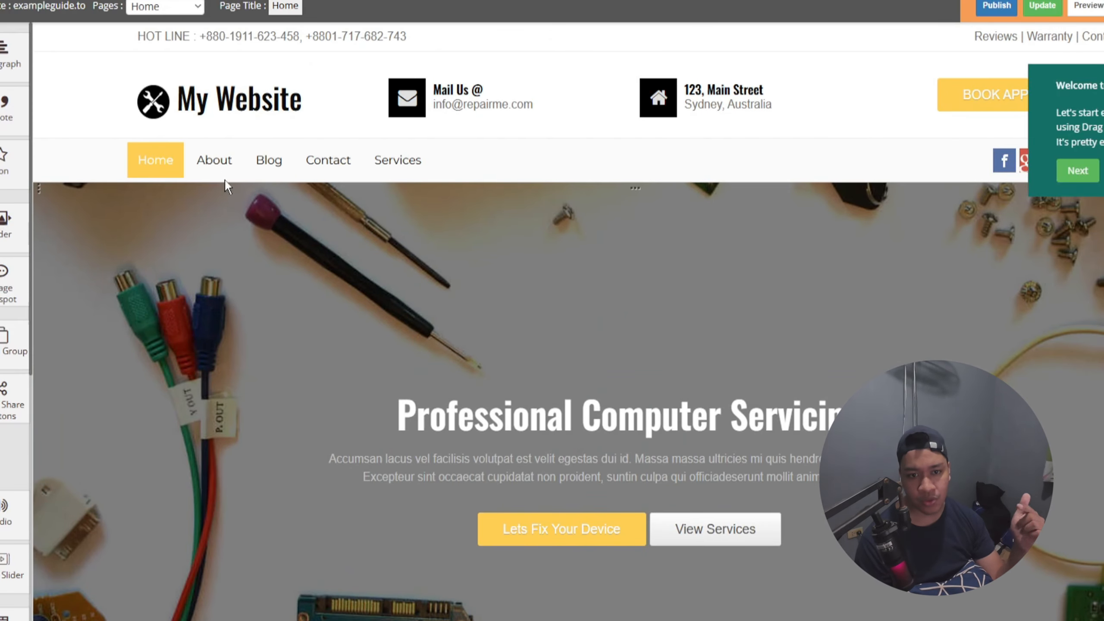
scroll(275, 225, down, 20)
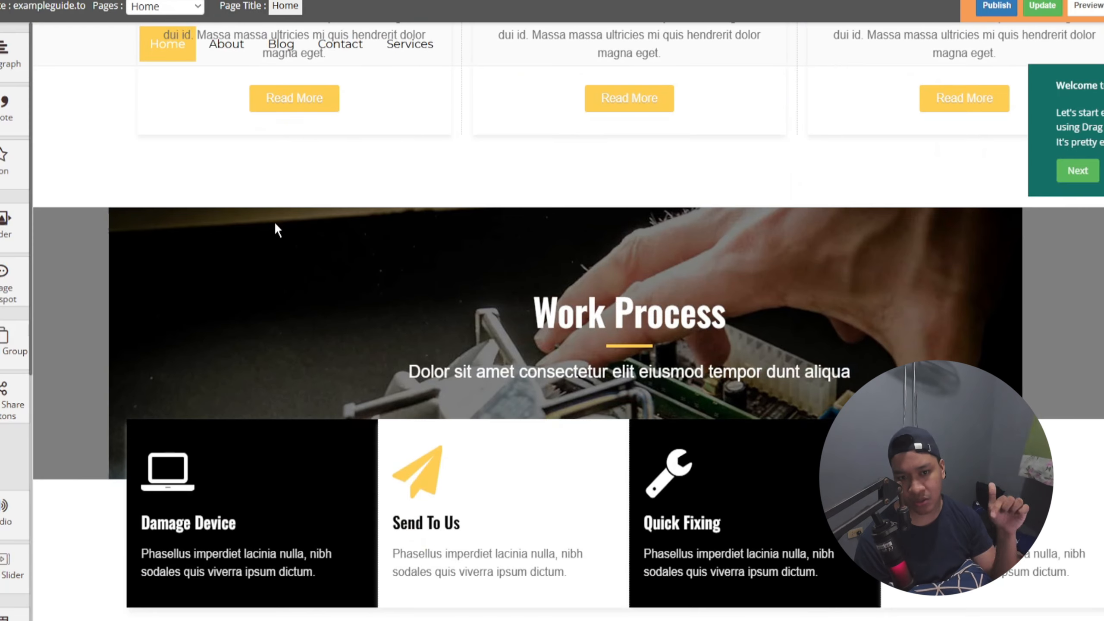
scroll(277, 229, down, 20)
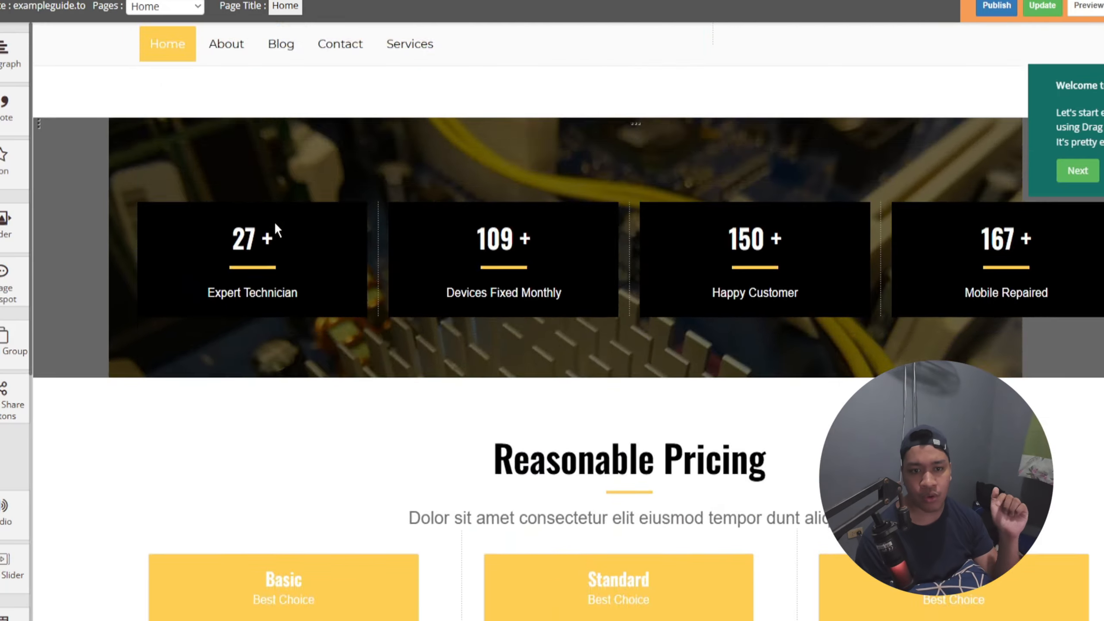
scroll(275, 227, down, 6)
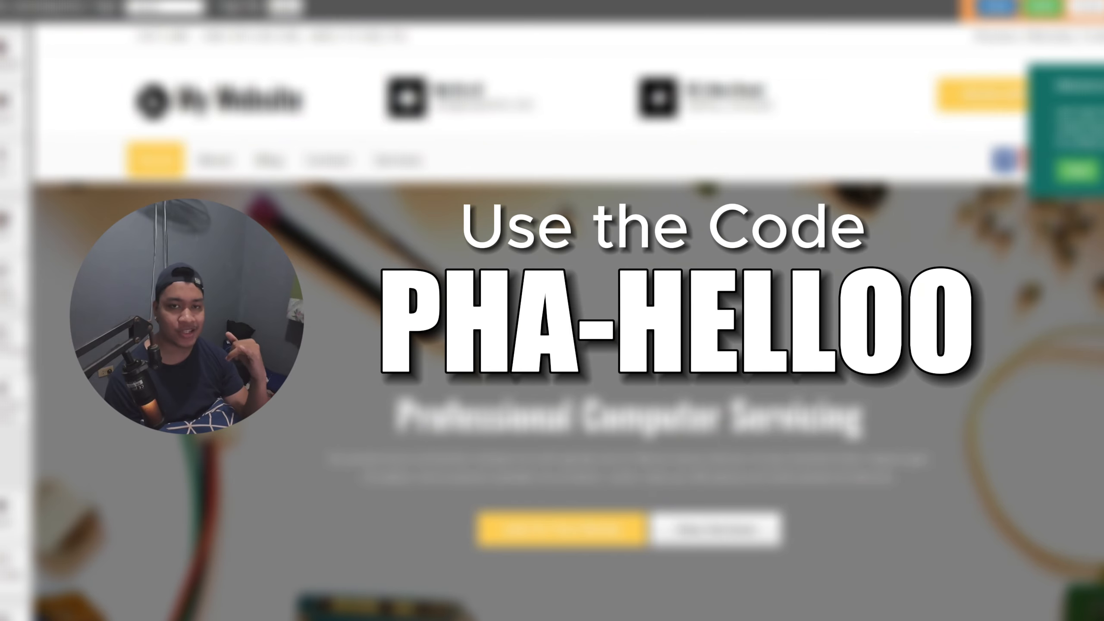